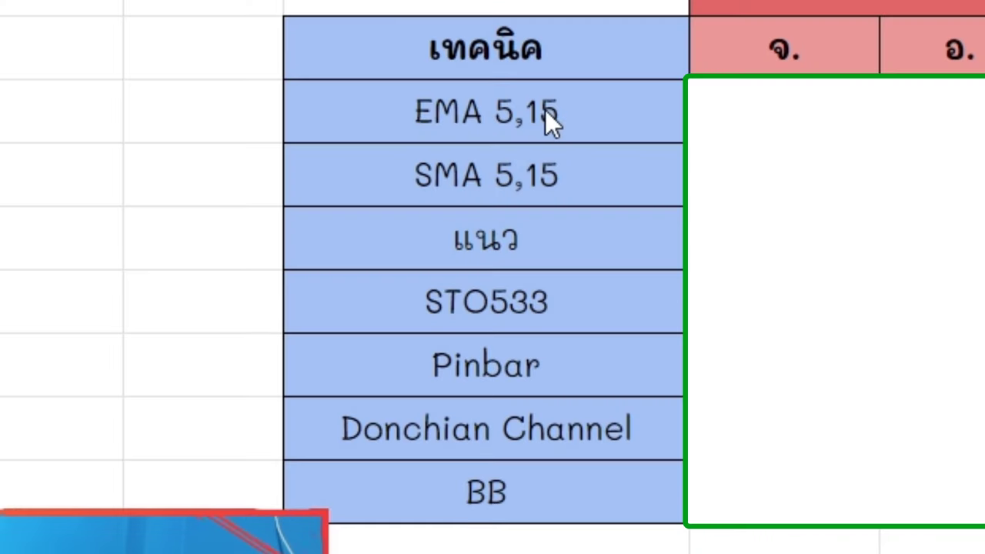
Highlight the technique names from EMA 5,15 to BB and the EMA 5,15 winrates from Monday to Sunday
drag(548, 119, 560, 490)
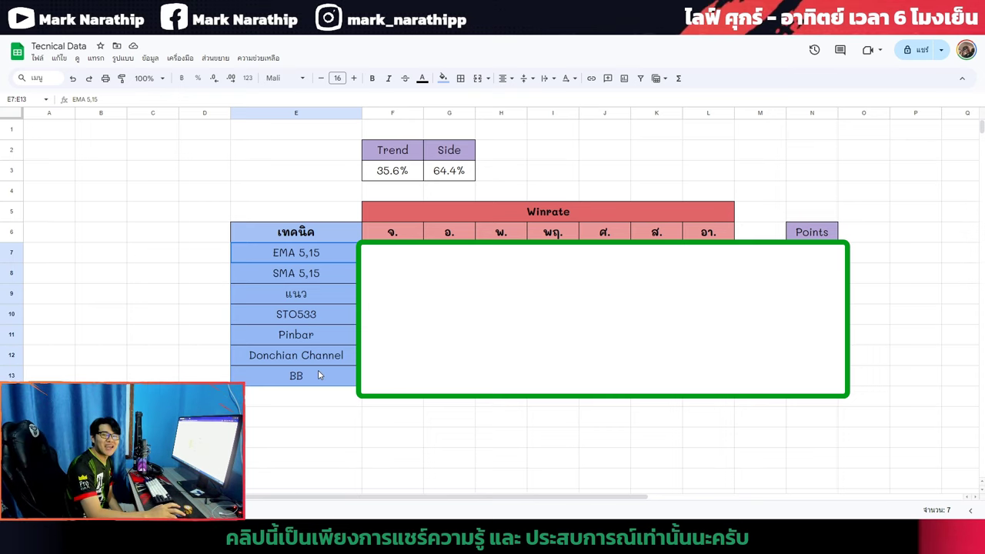
click(354, 255)
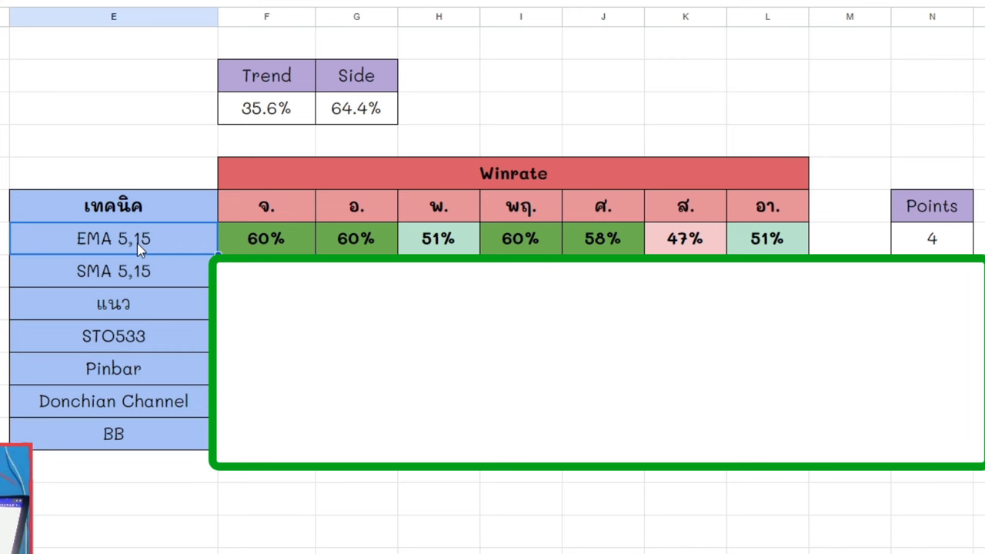
click(266, 245)
key(ctrl+shift+Right)
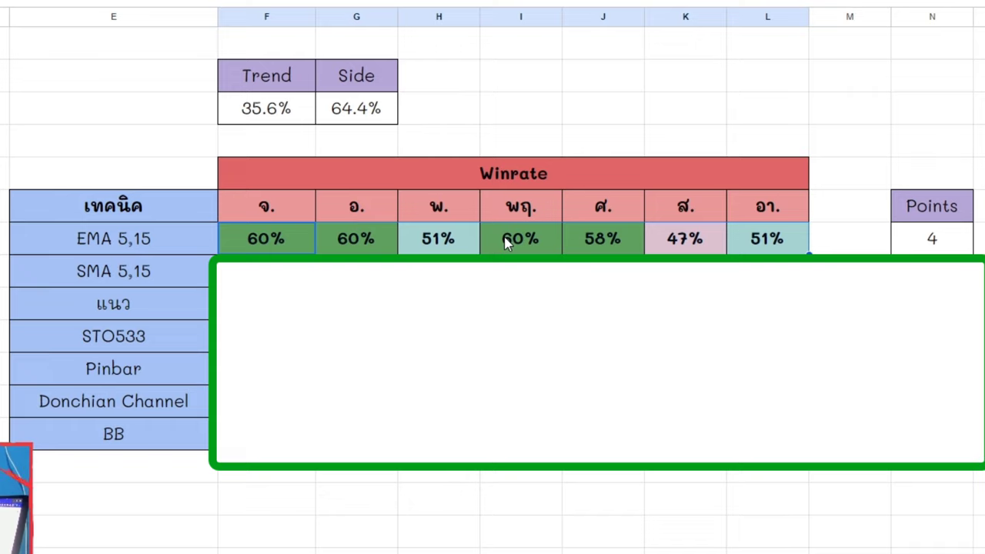
Go through the EMA 5,15 winrates for Monday, Tuesday, Thursday and Friday cell by cell
click(298, 245)
click(373, 248)
click(521, 245)
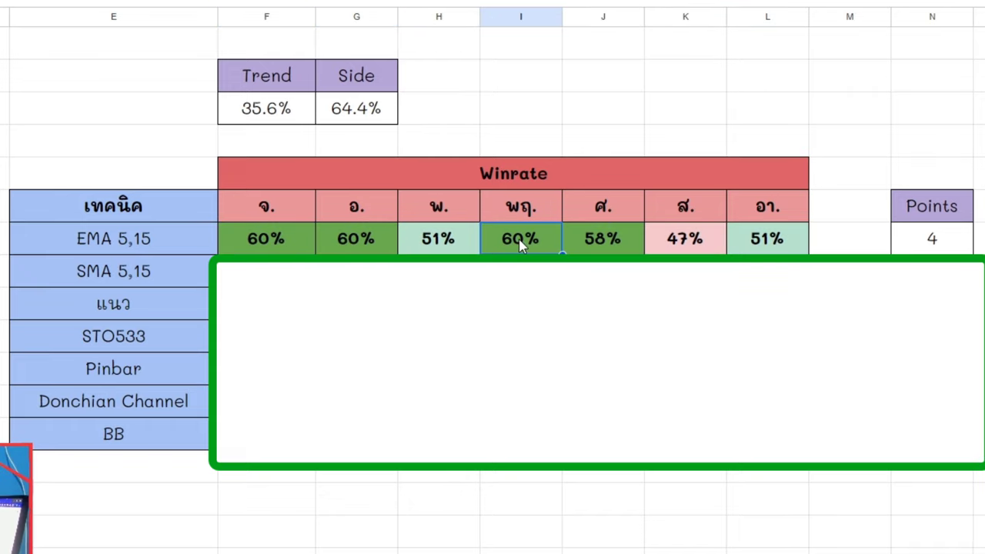
click(271, 250)
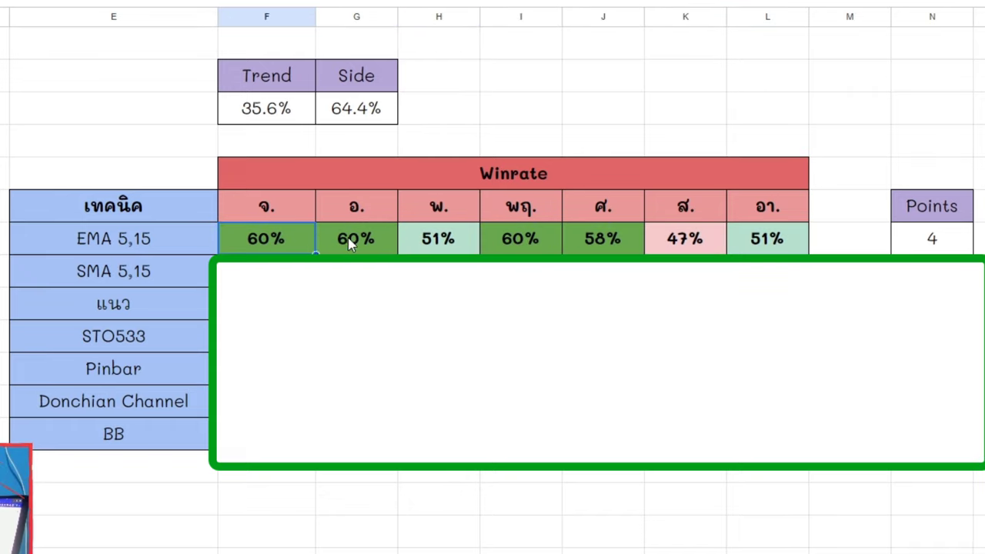
click(351, 246)
click(521, 245)
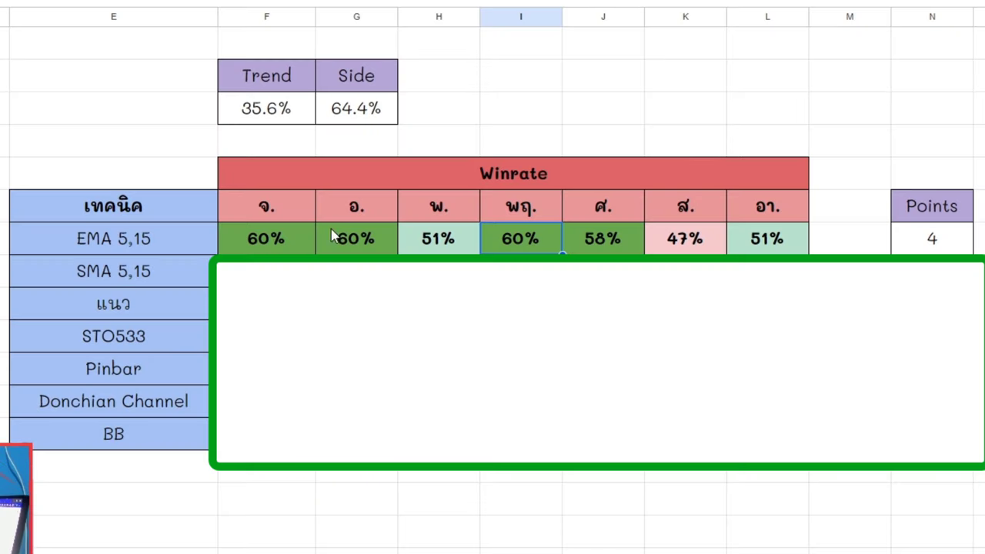
click(276, 237)
click(339, 238)
click(542, 237)
click(274, 239)
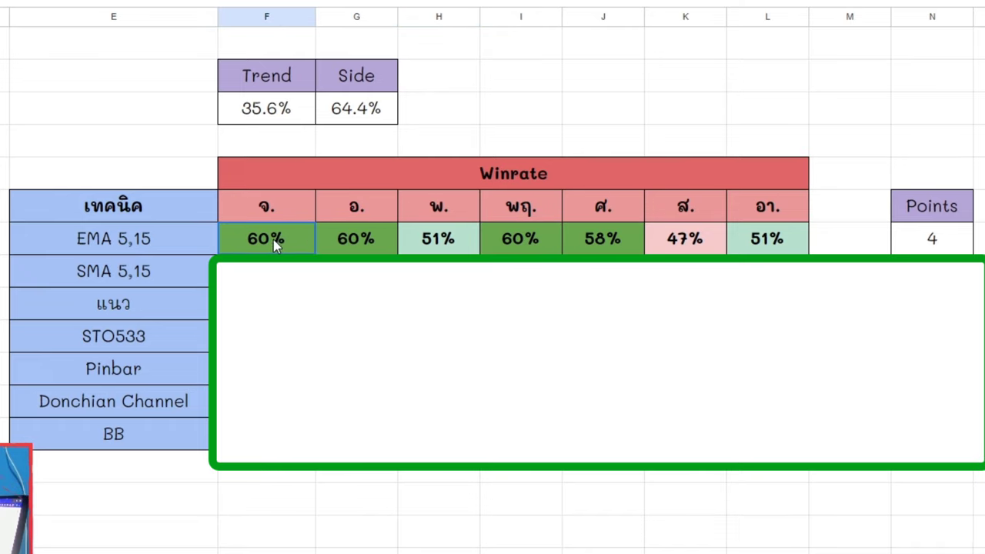
click(370, 239)
click(521, 242)
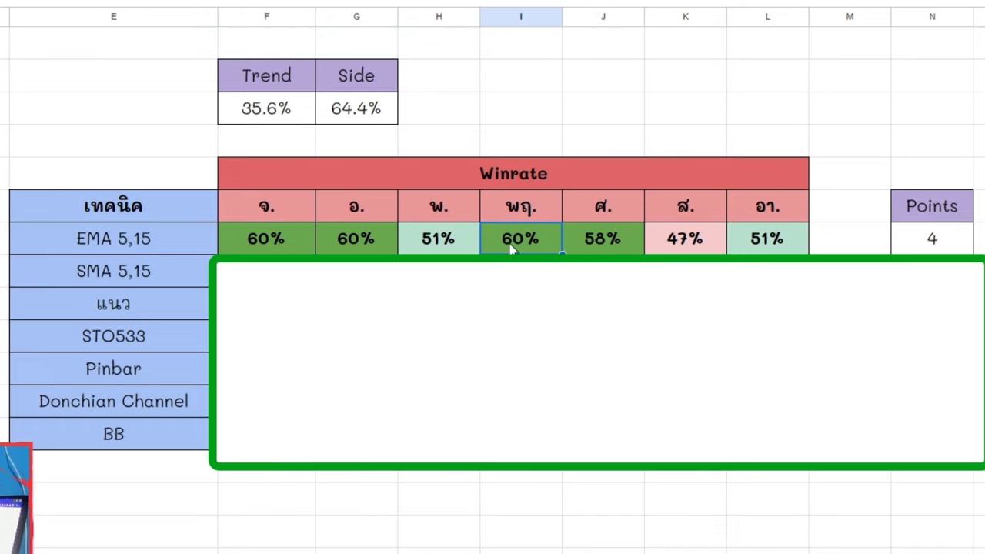
click(623, 229)
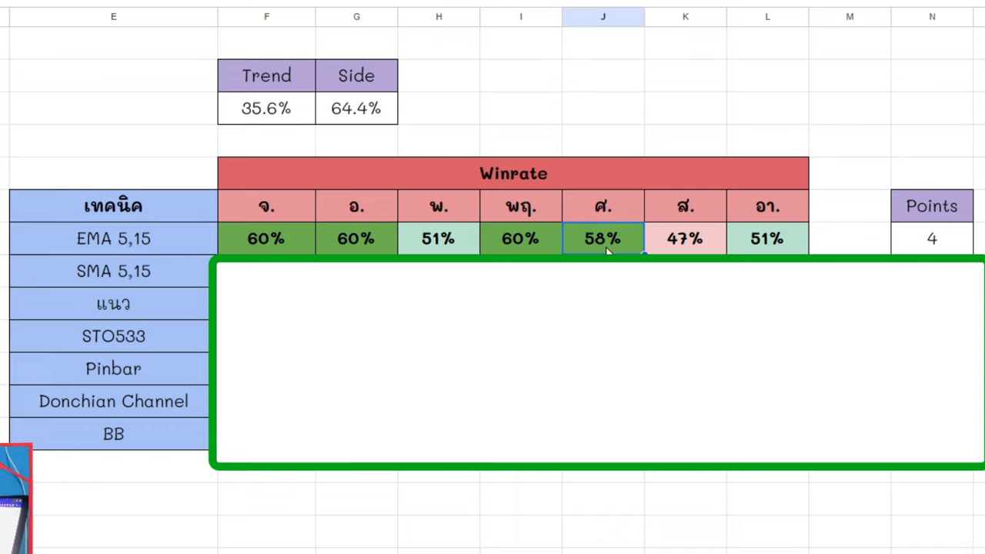
Check the EMA 5,15 winrates for Wednesday, Saturday and Sunday, and its Points cell
click(457, 239)
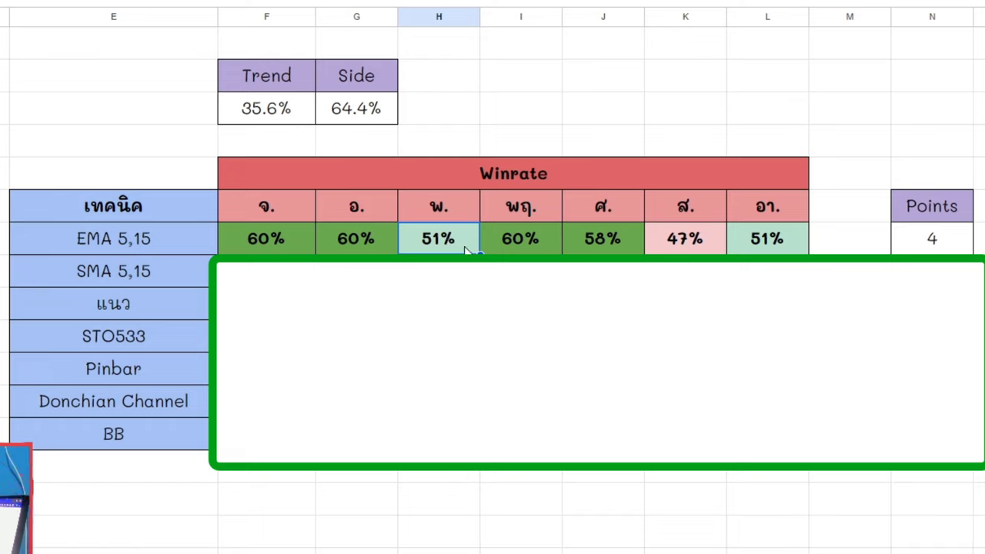
drag(712, 236, 765, 238)
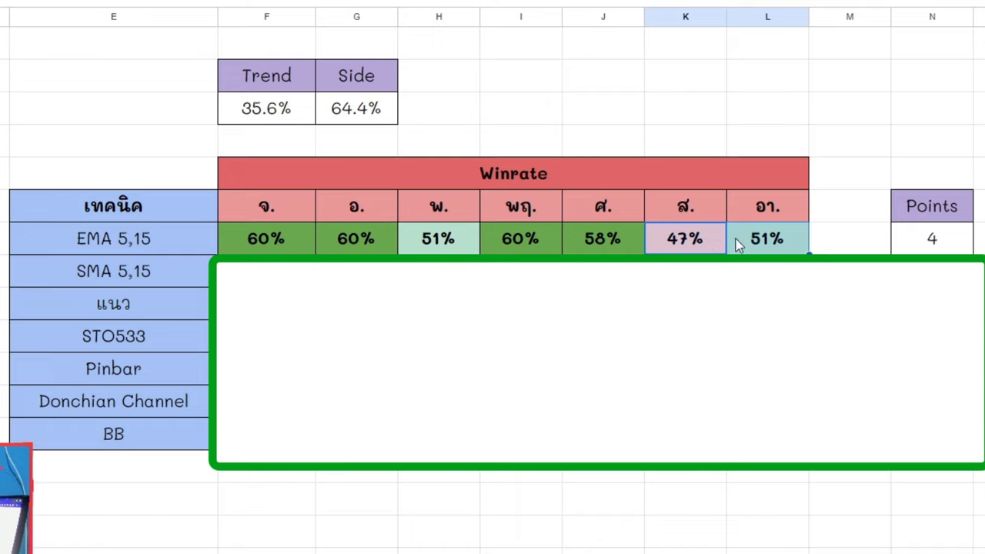
click(697, 241)
click(781, 240)
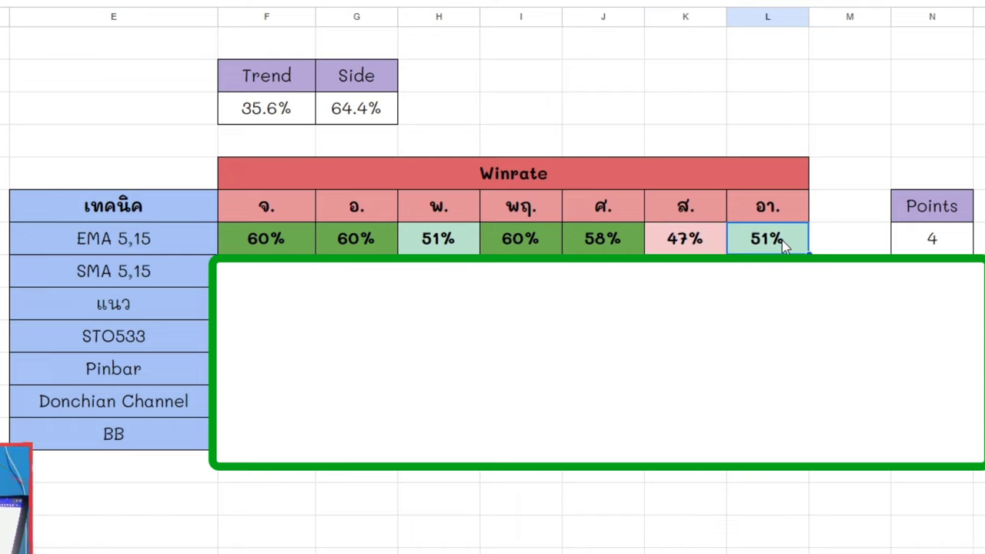
click(908, 242)
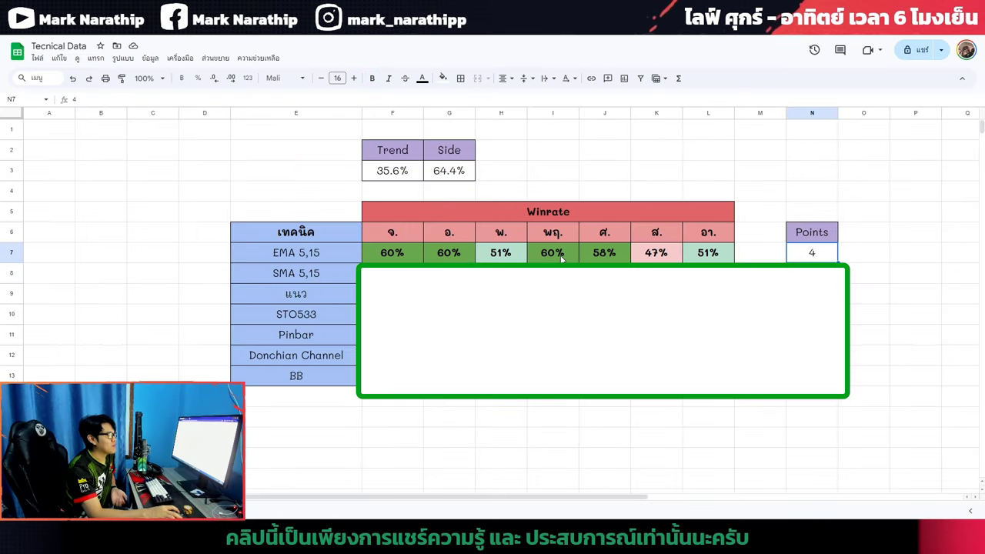
Revisit the EMA 5,15 winrates for Thursday, Friday and Monday
click(548, 242)
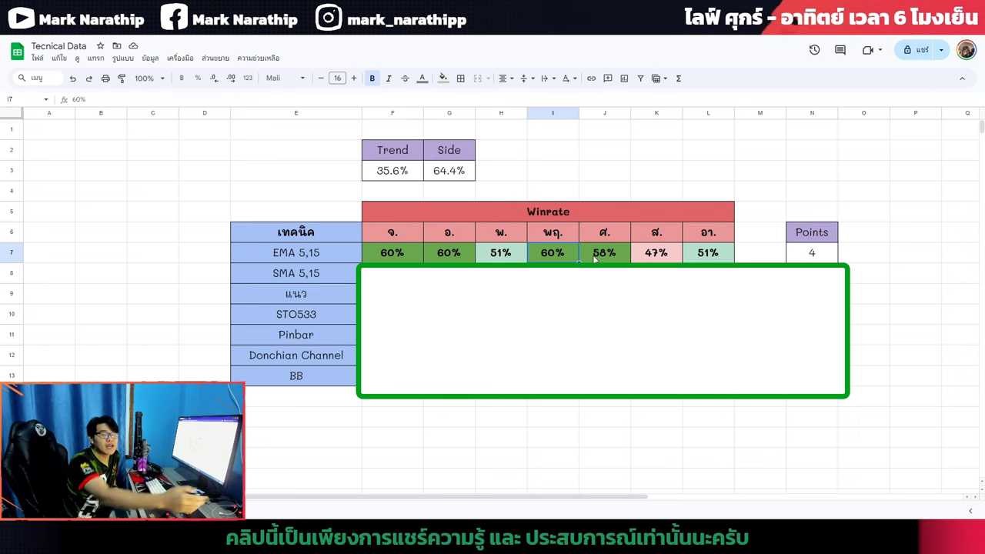
click(608, 259)
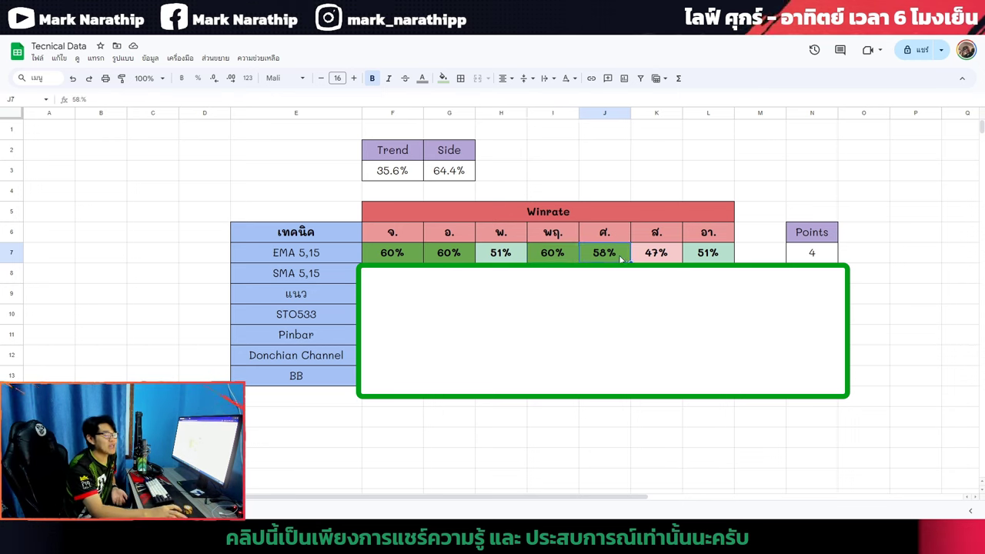
click(393, 258)
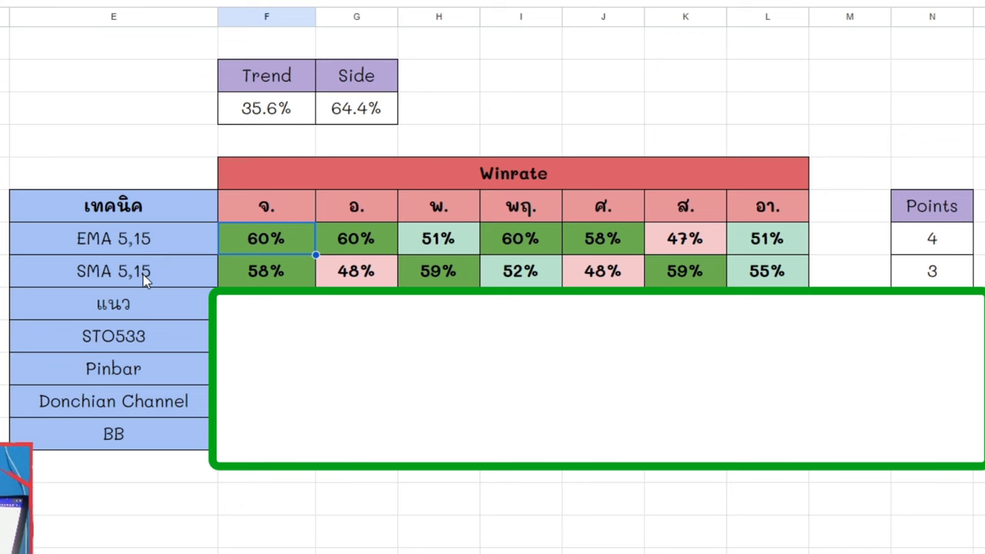
Examine the SMA 5,15 row's winrates for Monday, Wednesday and Saturday, and its Points cell
click(162, 274)
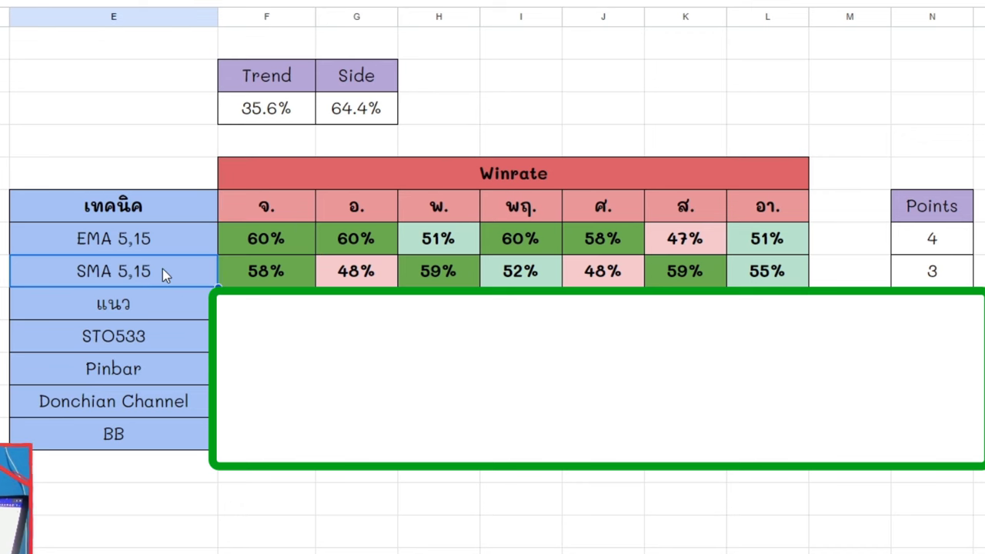
click(279, 280)
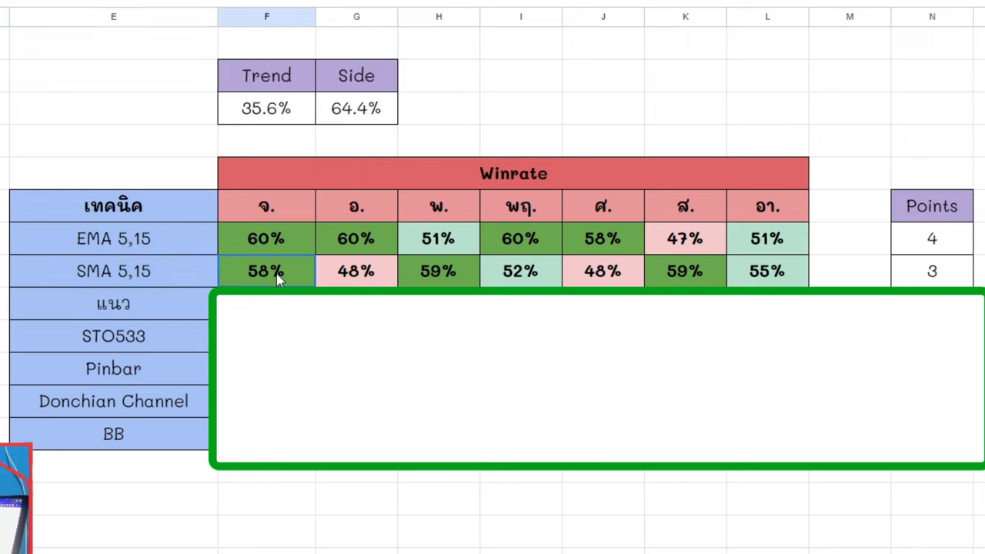
ctrl+click(452, 275)
ctrl+click(672, 276)
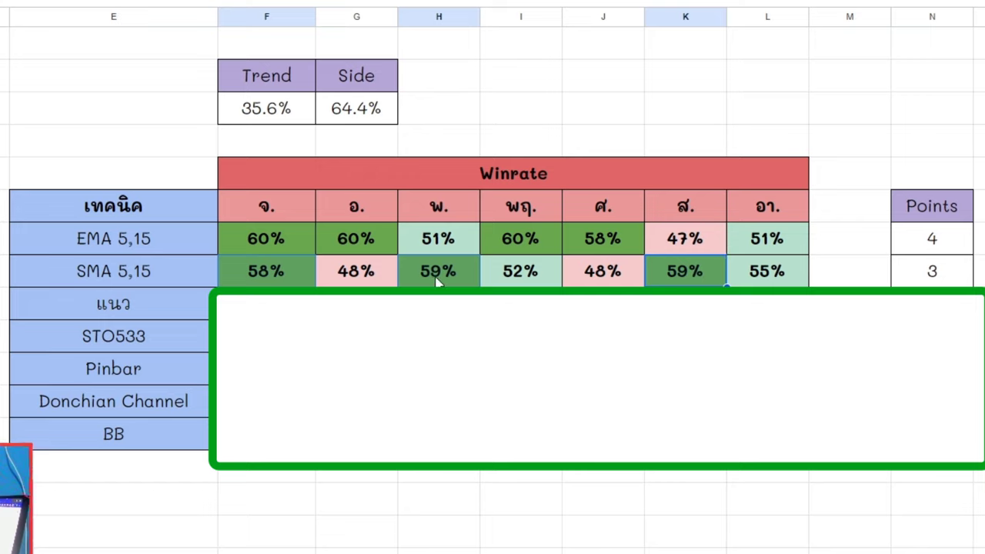
ctrl+click(700, 276)
ctrl+click(407, 279)
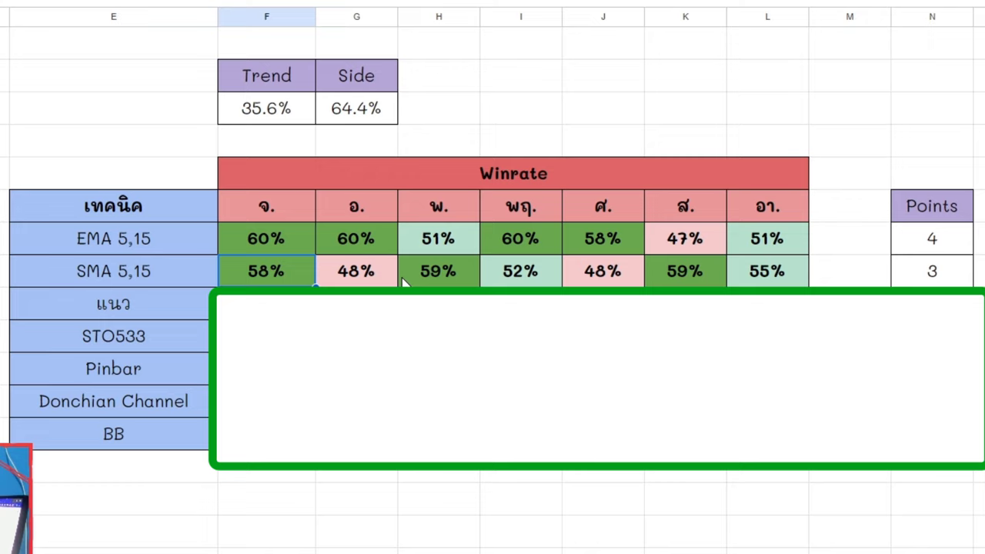
click(680, 277)
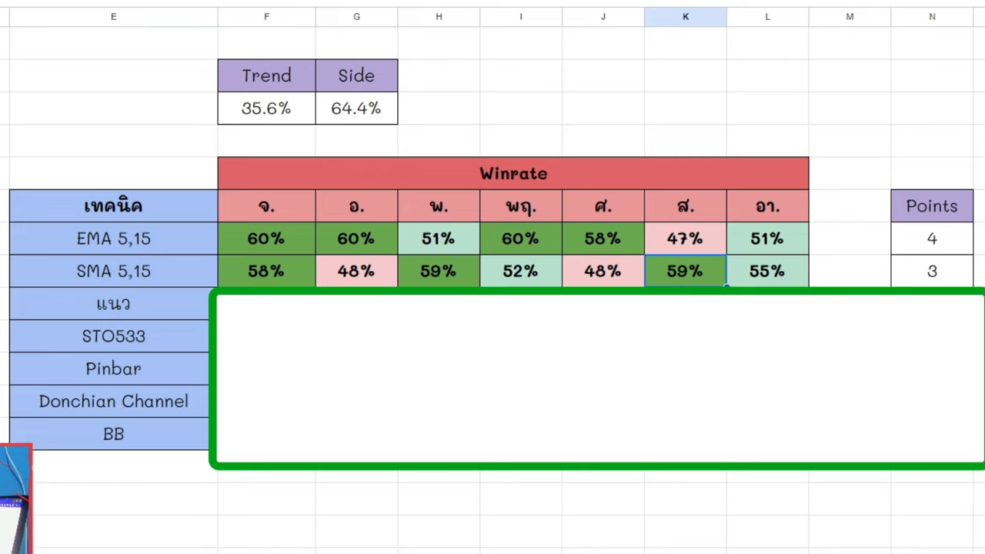
click(454, 278)
click(265, 275)
click(450, 277)
click(671, 277)
click(928, 275)
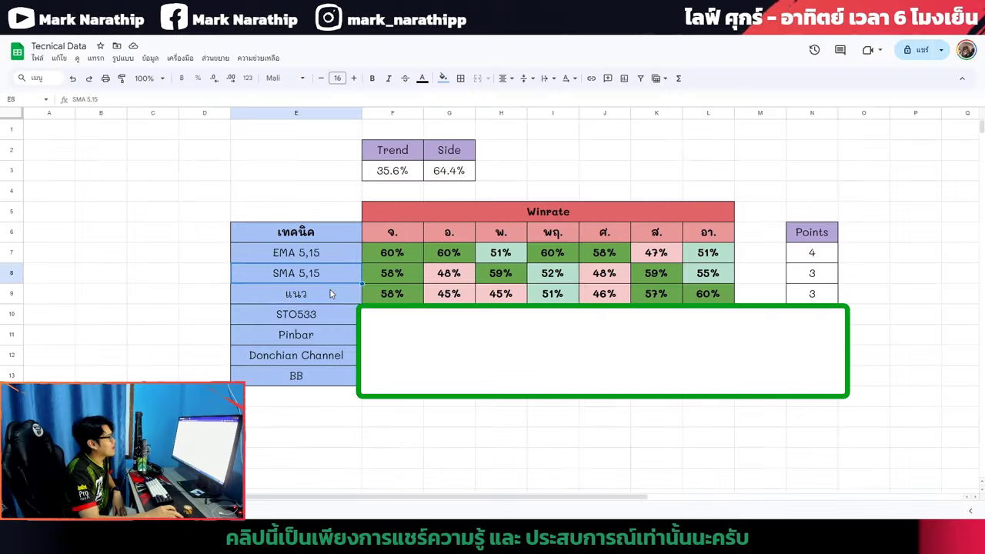
Highlight the แนว row's winrates for Monday, for Saturday to Sunday, and for Tuesday to Friday
click(154, 304)
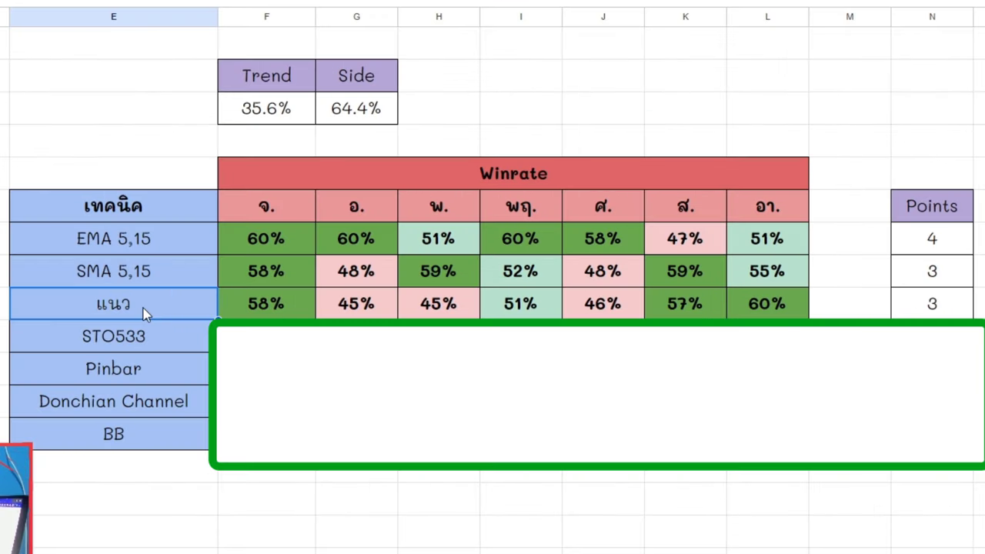
click(144, 309)
click(275, 306)
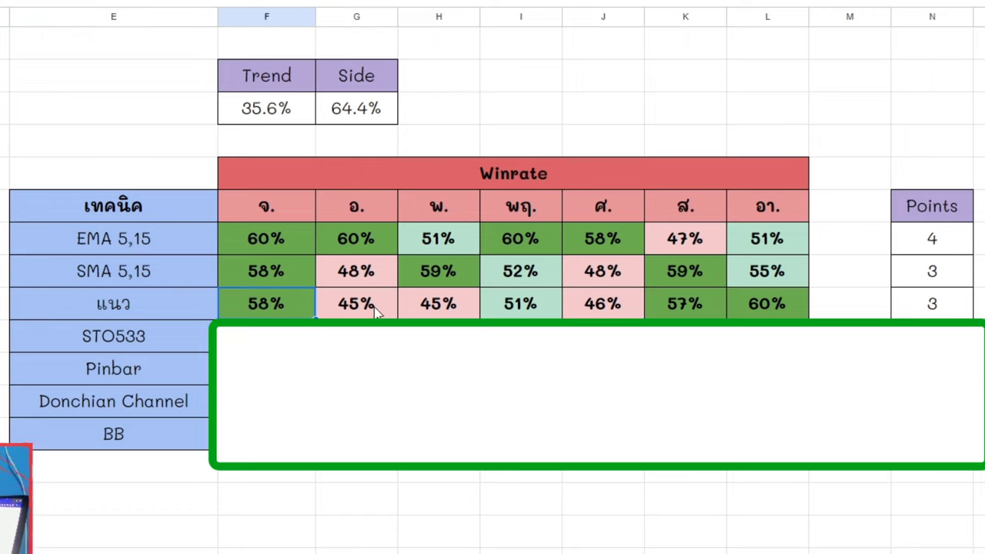
drag(696, 315, 754, 303)
drag(363, 304, 608, 306)
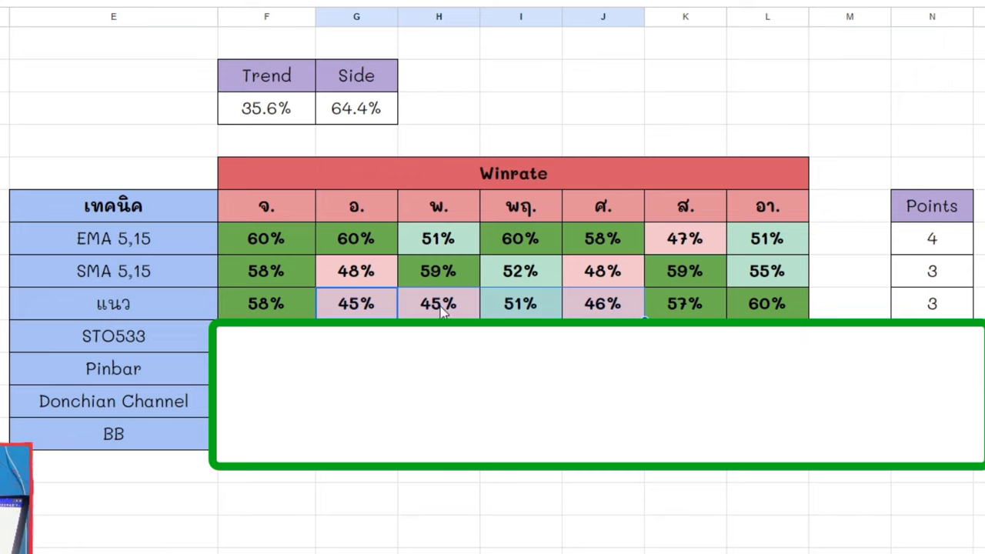
Check the แนว winrates for Tuesday to Friday individually, its Points cell, and the Saturday to Sunday pair
click(377, 303)
click(442, 306)
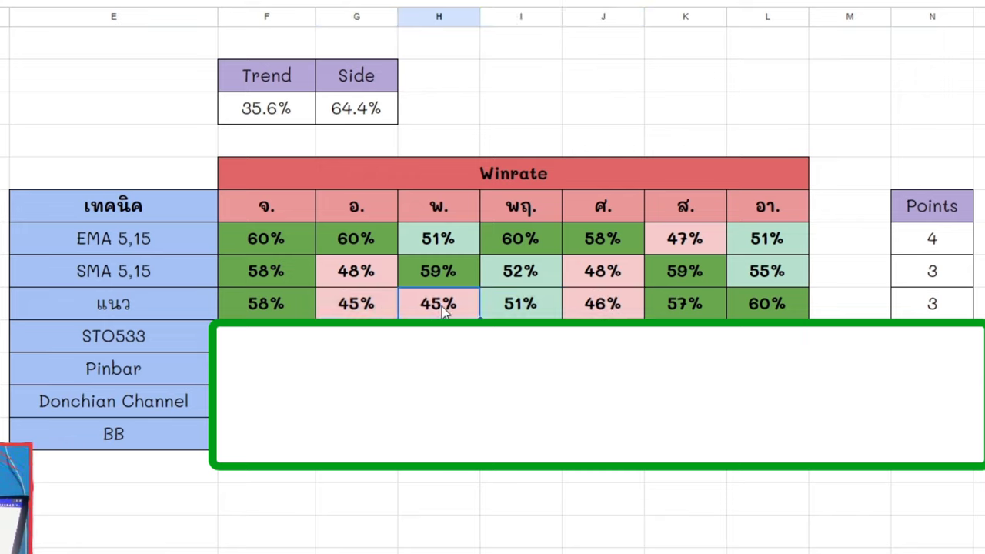
click(622, 307)
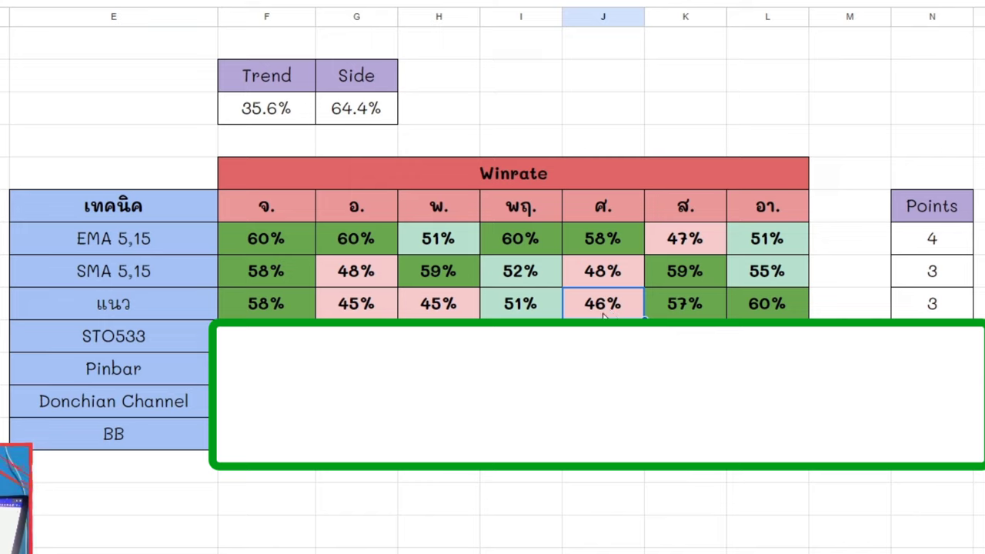
click(529, 308)
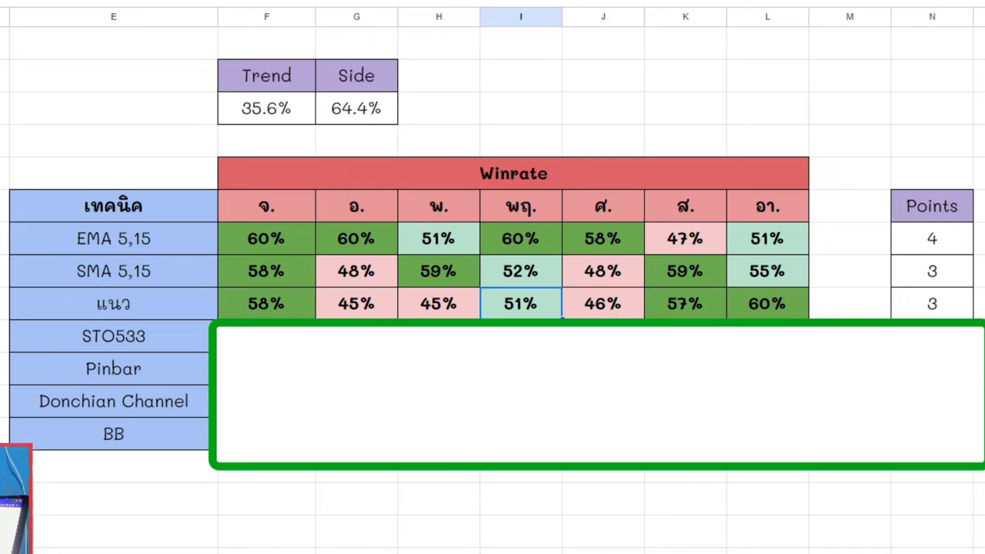
click(926, 308)
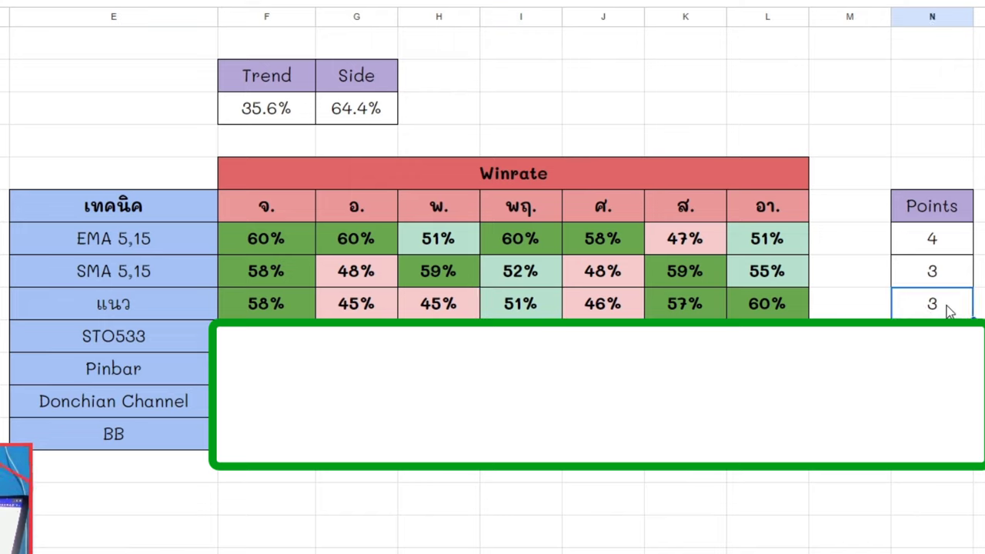
drag(684, 308, 789, 311)
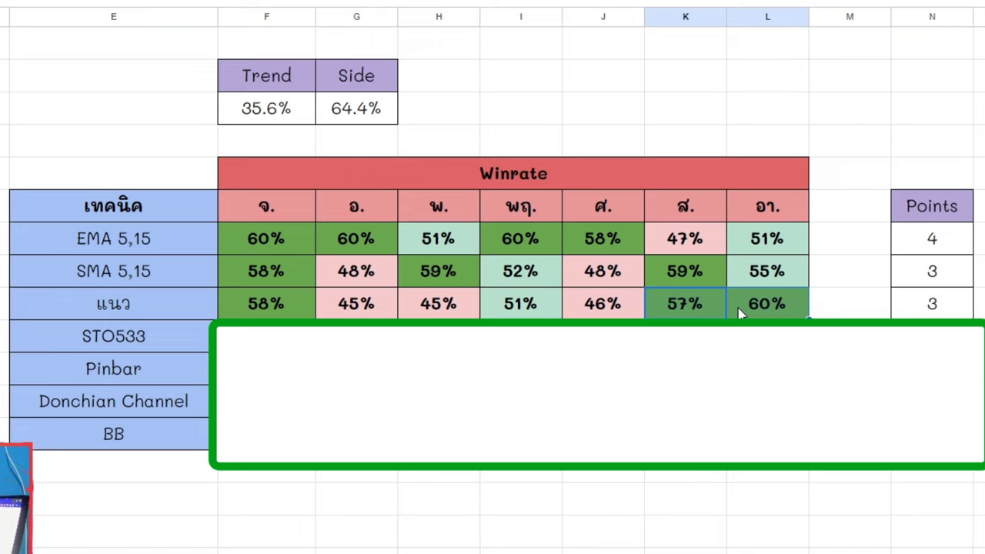
Examine the STO533 row, highlighting Monday, Tuesday and Thursday together, and Wednesday with Friday to Sunday
click(180, 351)
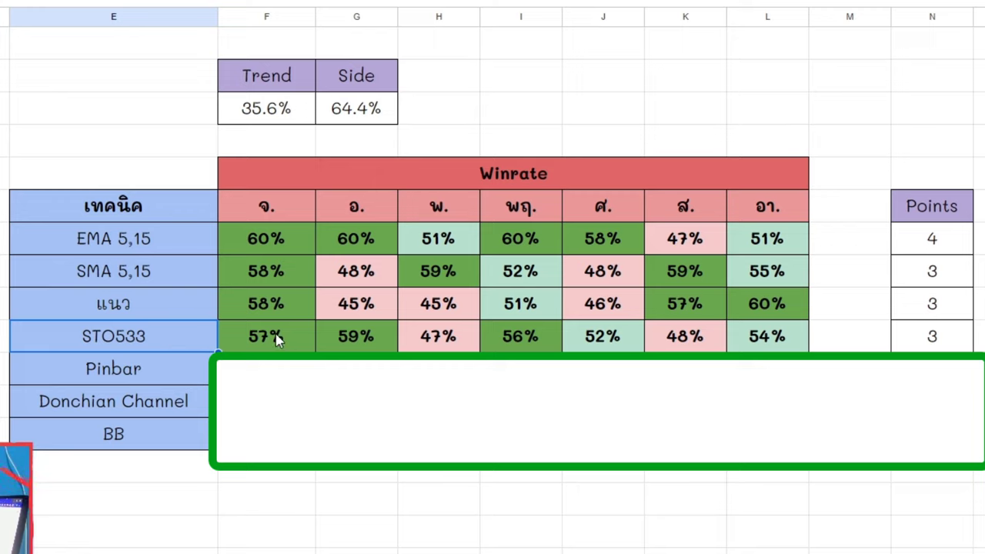
drag(269, 337, 351, 336)
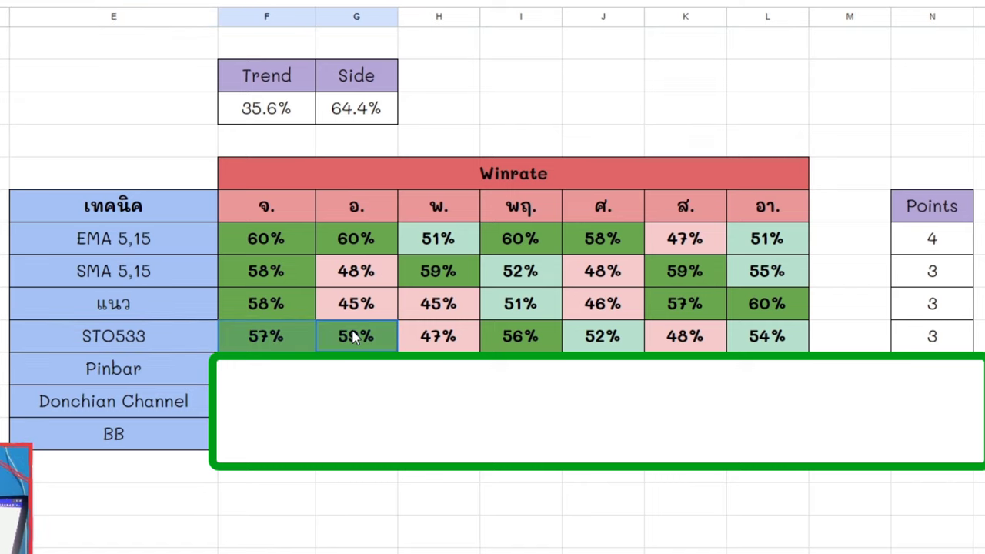
ctrl+click(545, 336)
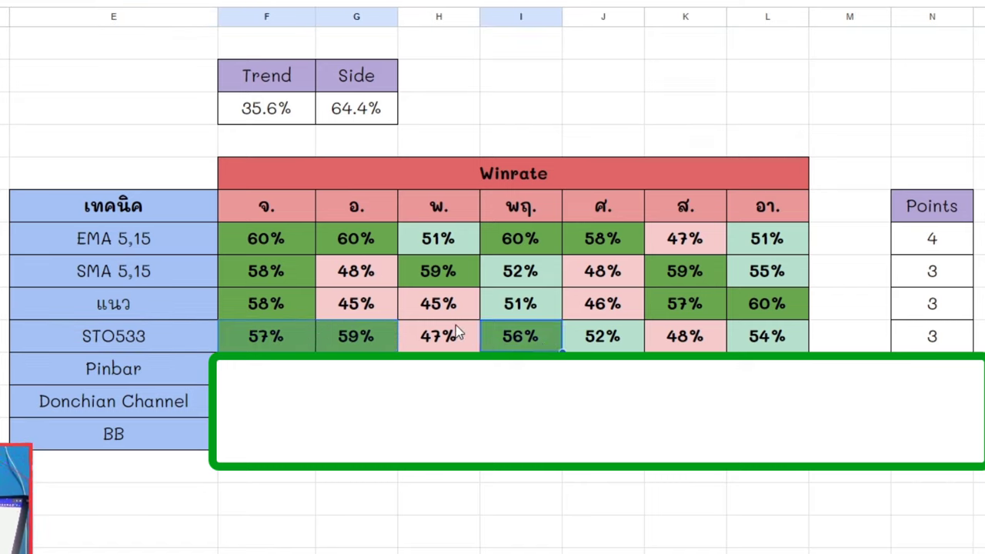
click(433, 341)
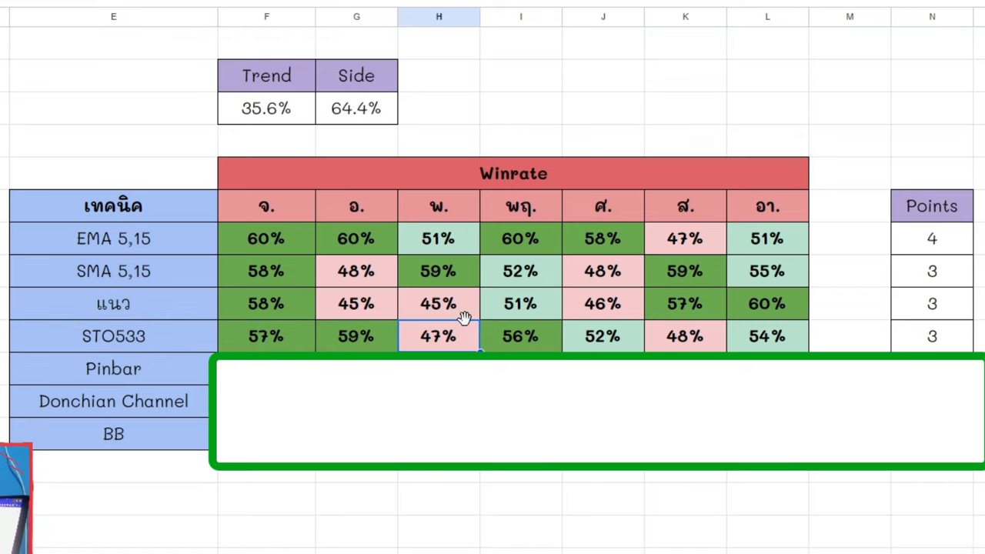
drag(620, 336, 754, 341)
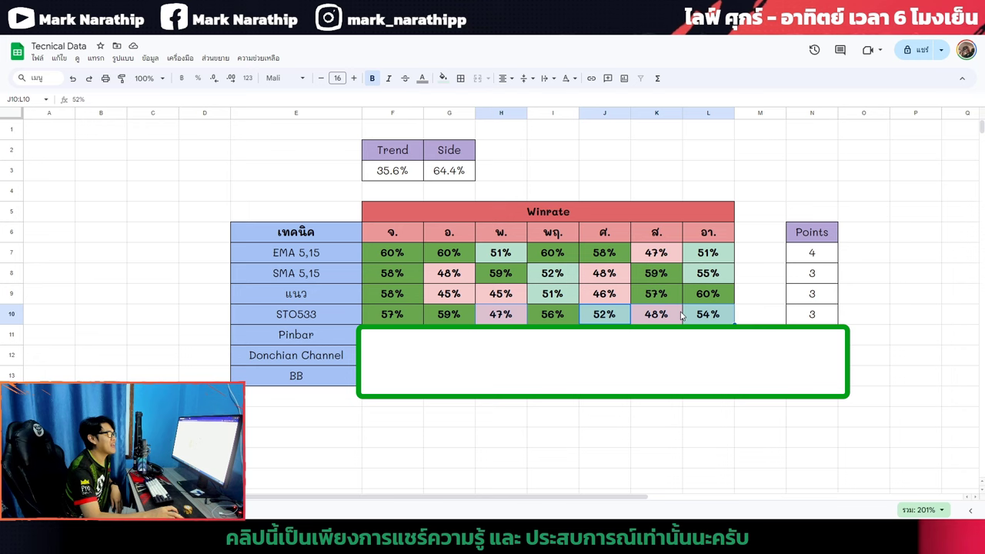
Highlight the STO533 row's winrates for Friday to Sunday and check the Saturday cell
click(692, 336)
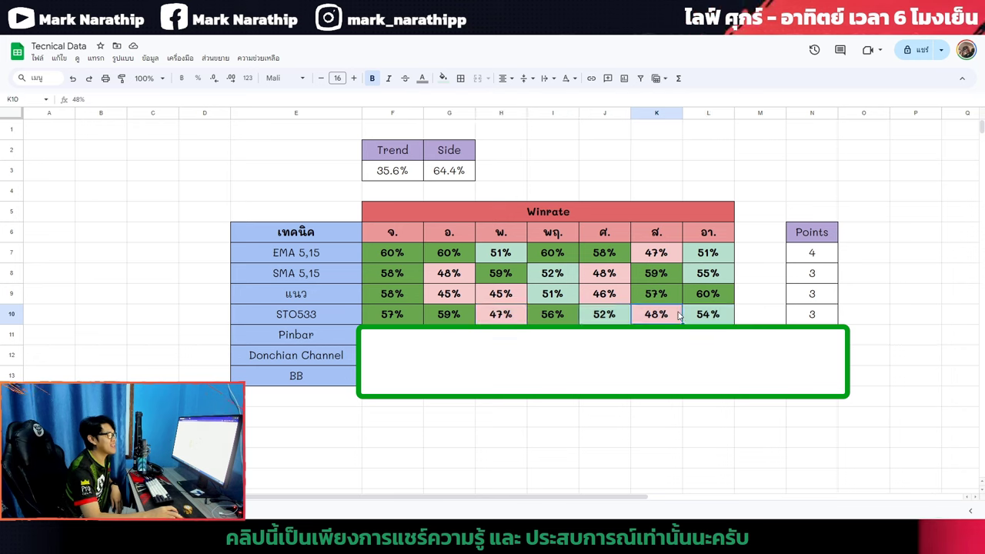
drag(625, 316, 703, 317)
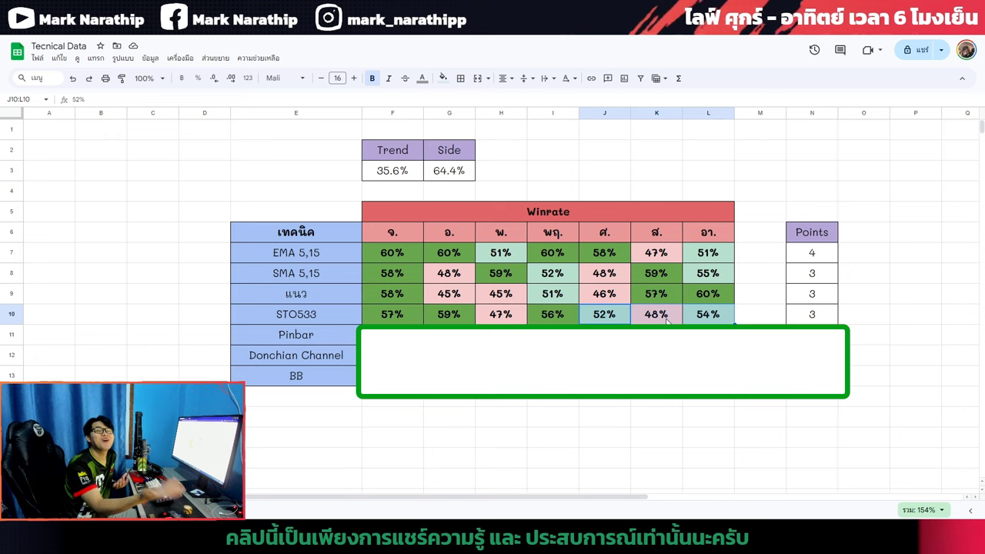
click(642, 319)
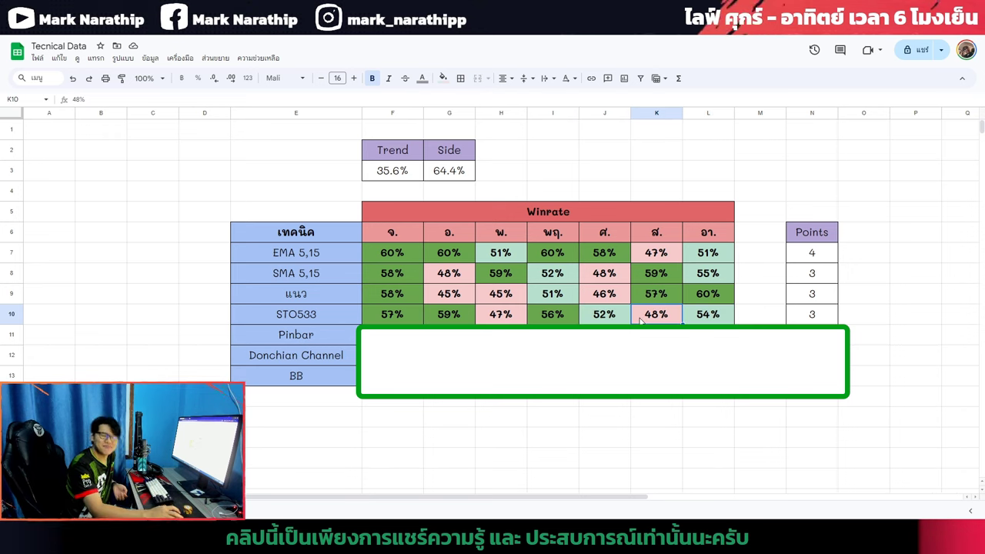
Examine the Pinbar row, highlighting Monday, Wednesday, Saturday and Sunday together, and check its Points cell
click(316, 336)
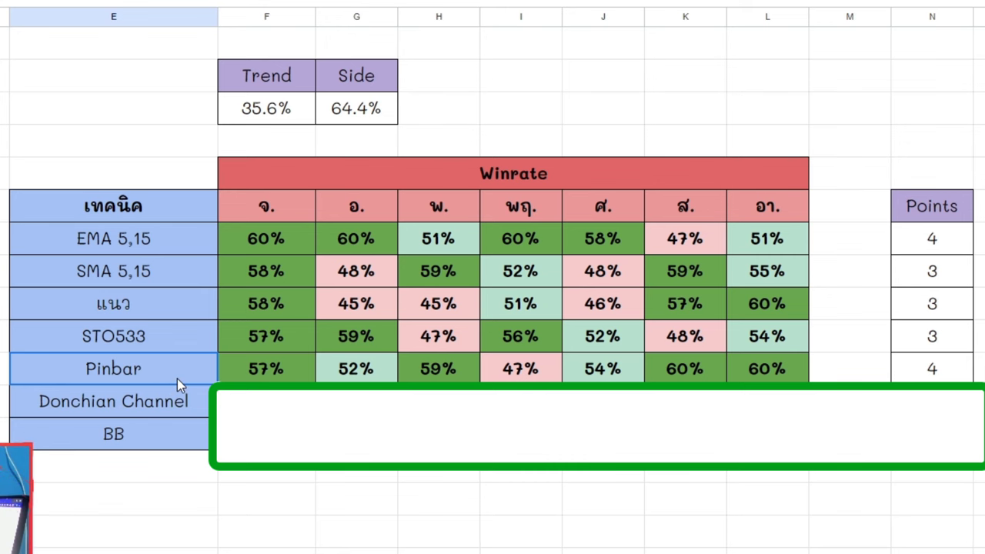
click(264, 374)
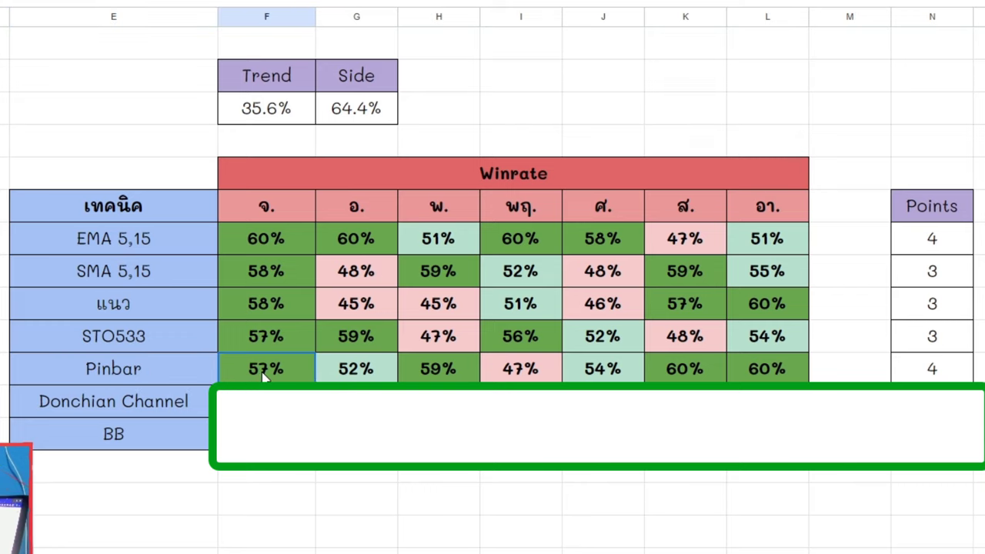
ctrl+click(422, 374)
ctrl+click(697, 371)
ctrl+click(774, 372)
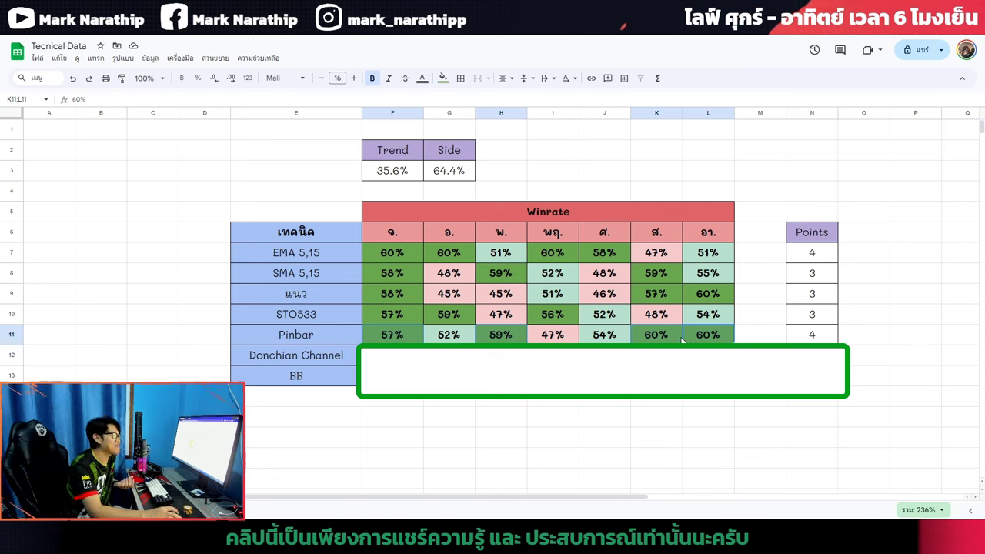
click(815, 334)
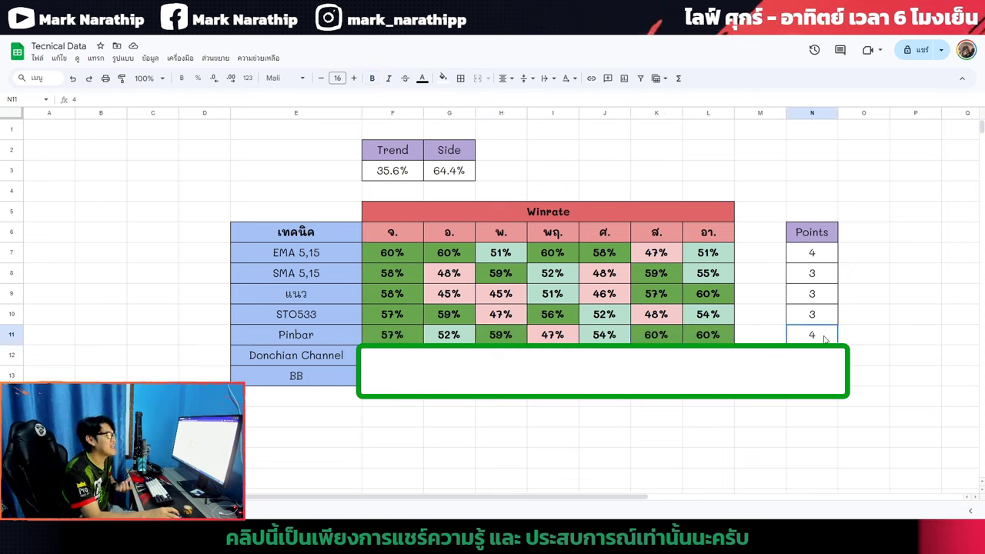
Compare the EMA 5,15 row's Points cell and daily winrates with Pinbar's Saturday to Sunday winrates
click(811, 250)
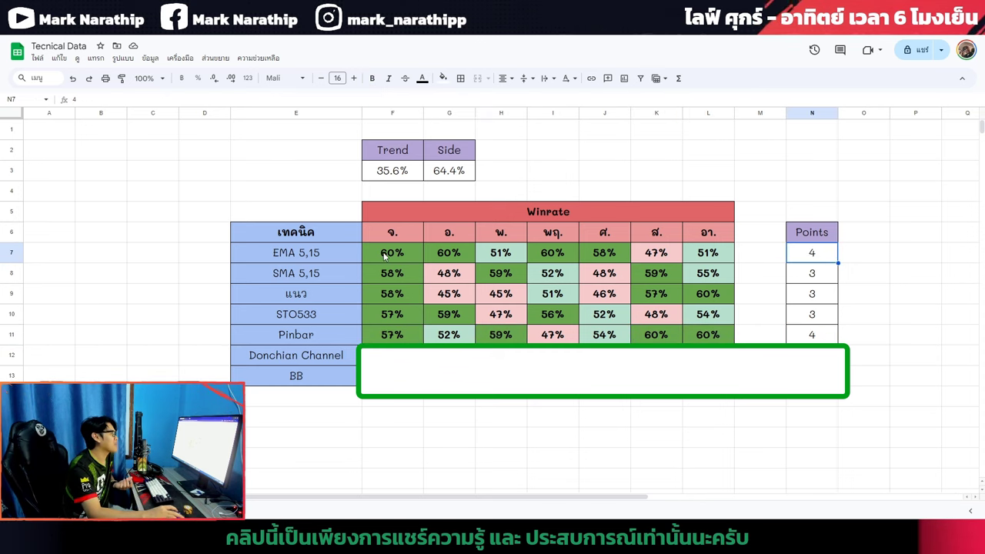
drag(322, 255, 727, 257)
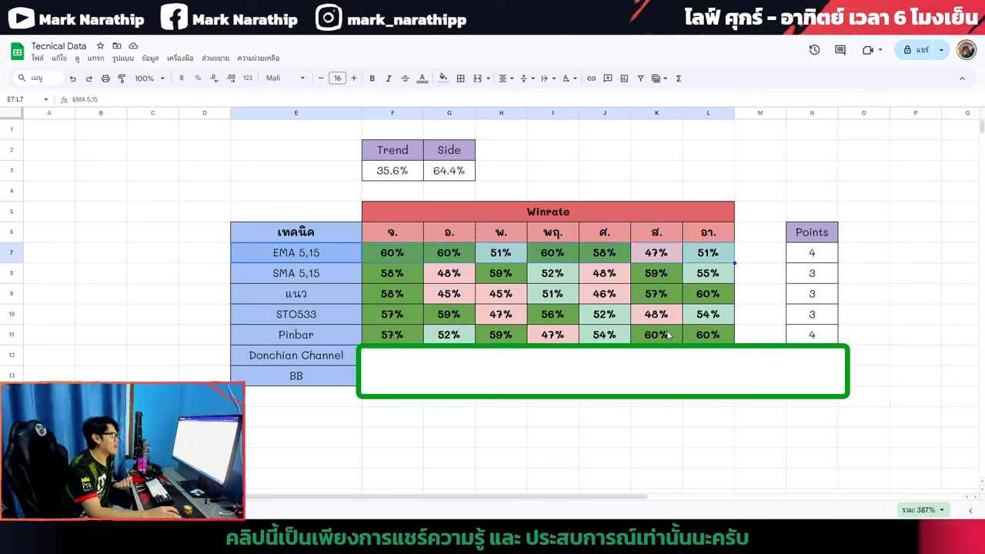
drag(669, 336, 708, 336)
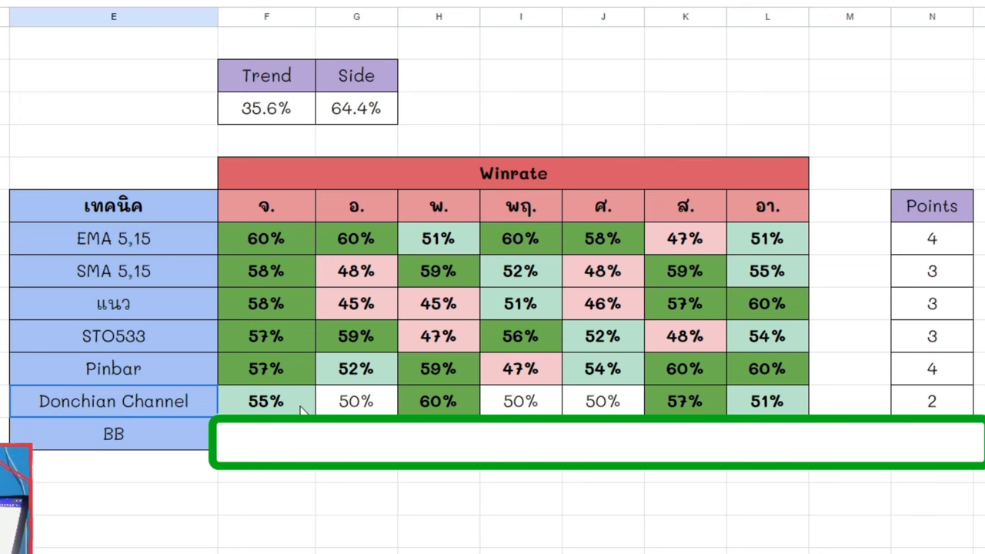
Examine the Donchian Channel row, highlighting Monday, Tuesday, Thursday, Friday and Sunday, then Wednesday with Saturday, and check its Points cell
drag(302, 410, 354, 407)
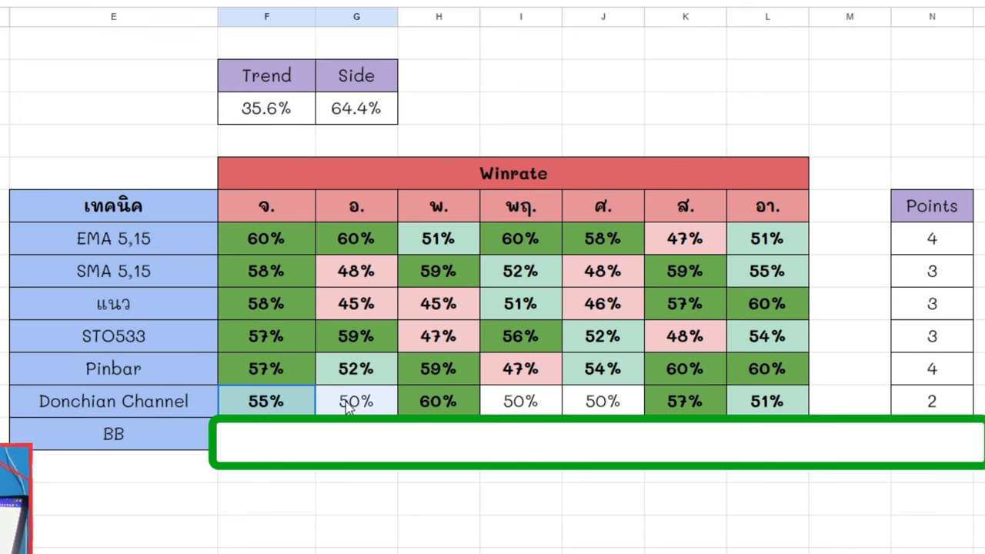
drag(521, 409, 603, 408)
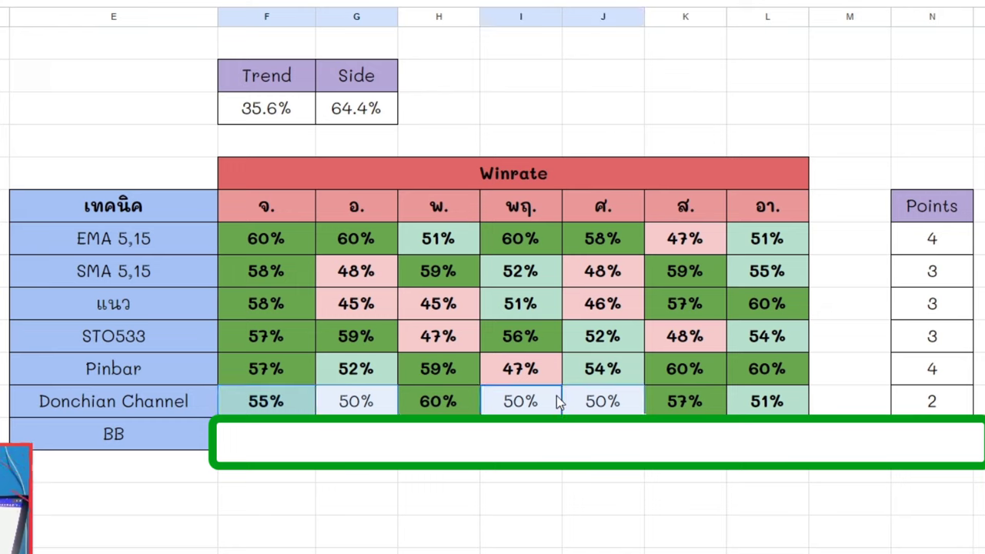
ctrl+click(785, 410)
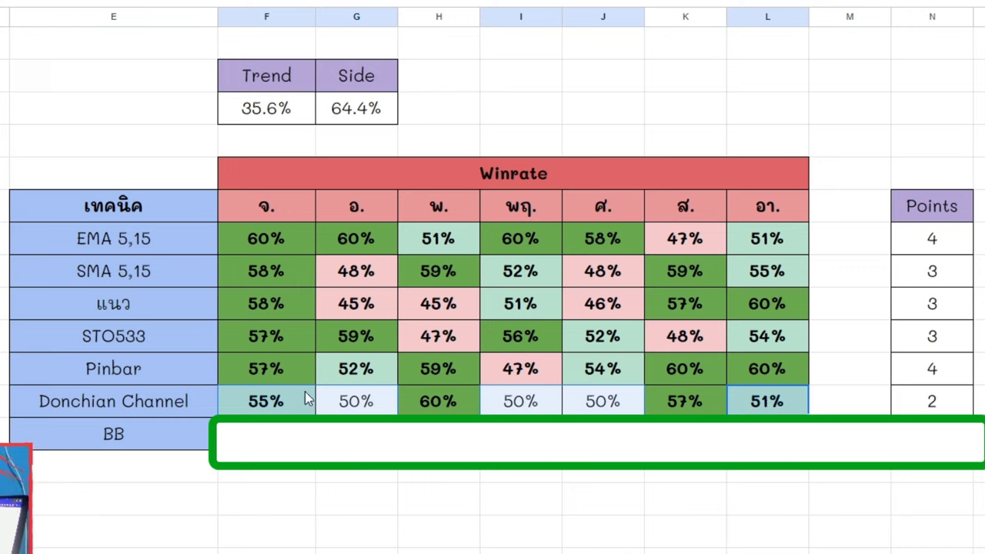
click(450, 407)
ctrl+click(692, 408)
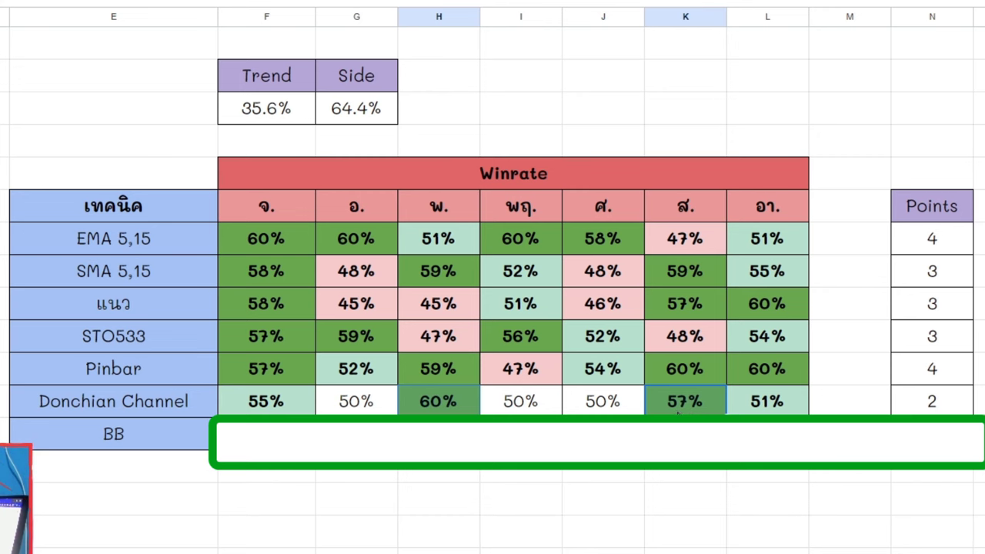
click(955, 410)
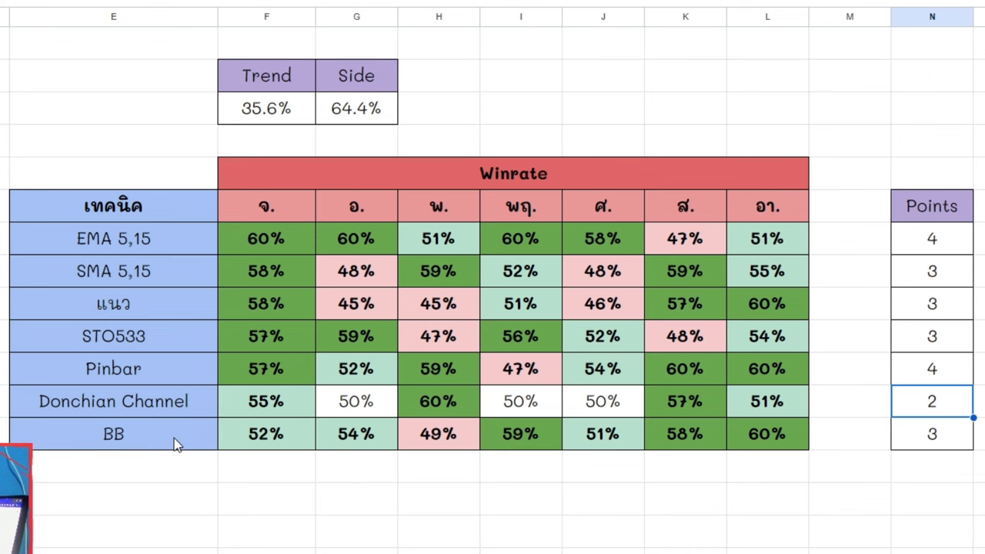
Examine the BB row, highlighting Thursday, Saturday and Sunday, then Monday to Wednesday with Friday, and check its Points cell
click(173, 444)
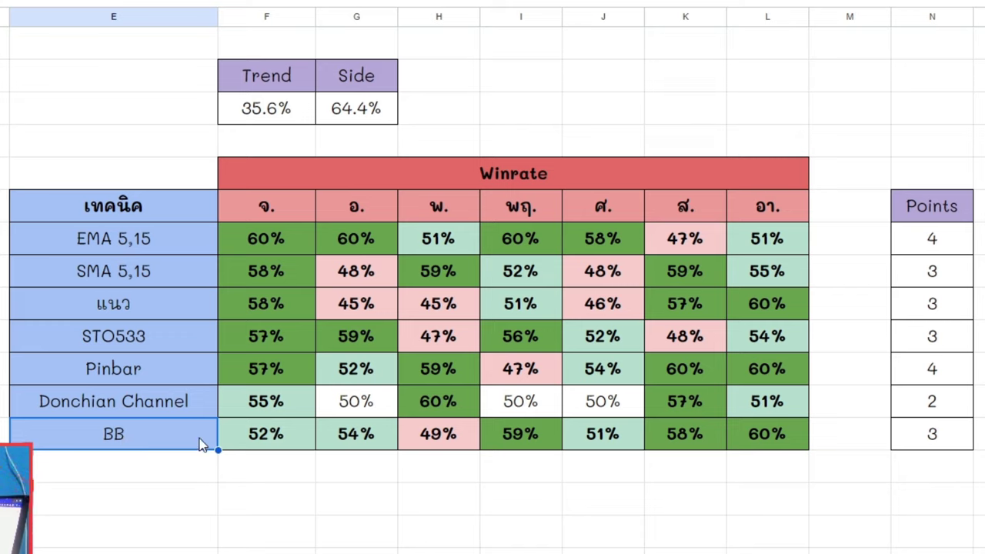
click(526, 442)
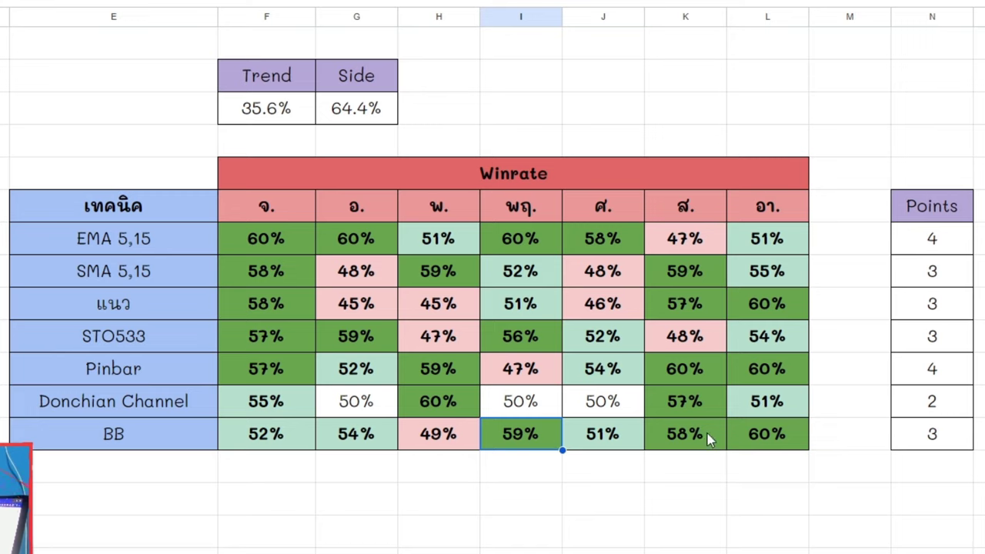
ctrl+click(687, 437)
ctrl+click(780, 437)
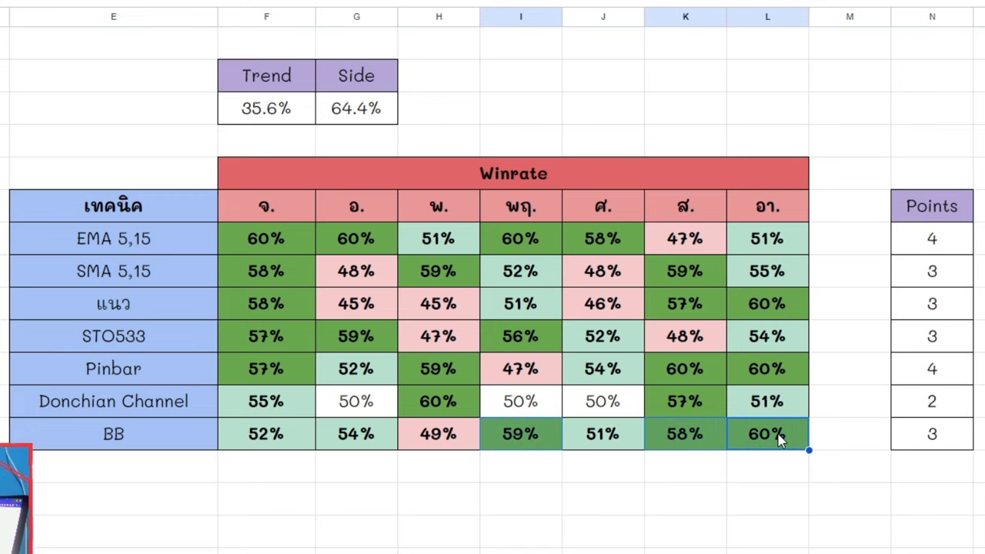
drag(438, 437, 307, 437)
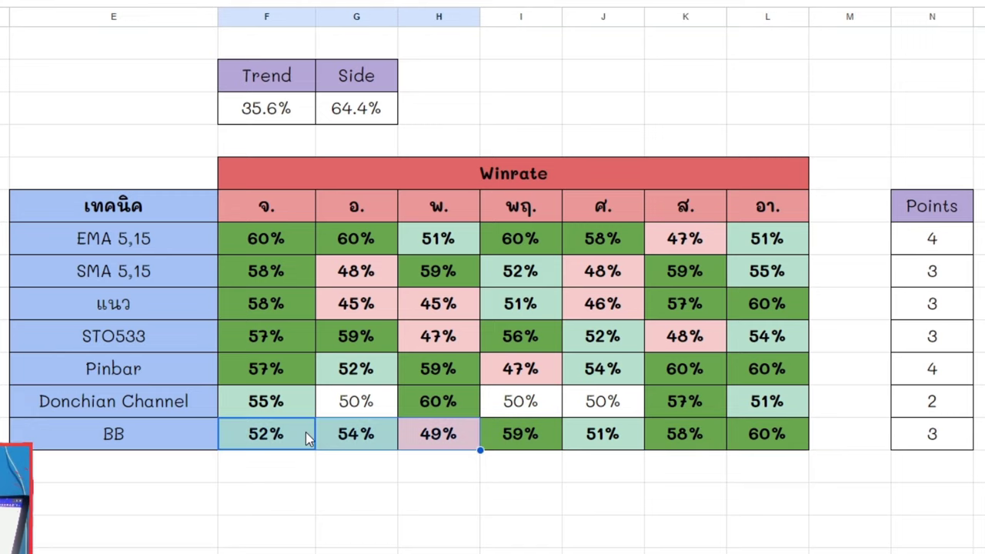
ctrl+click(611, 436)
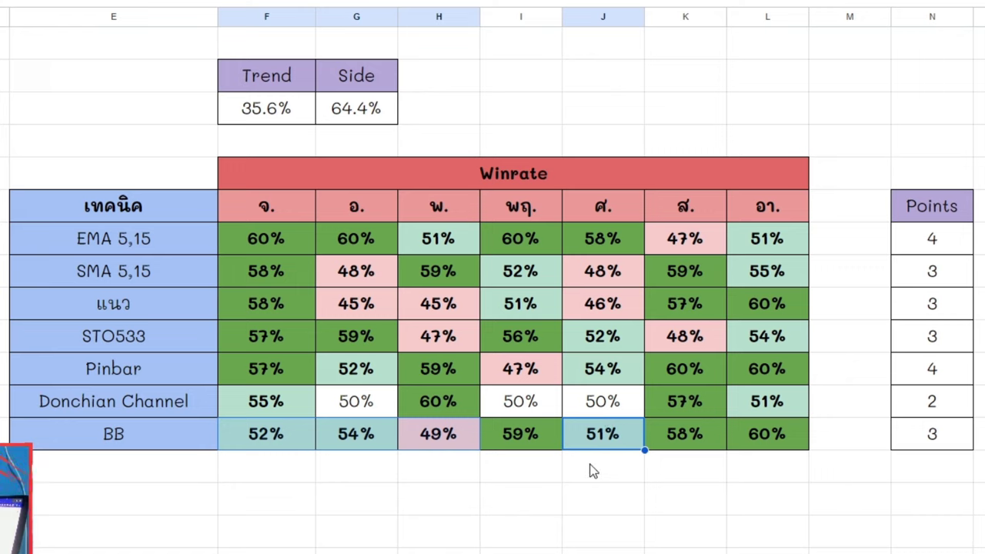
key(ctrl+Right)
key(ctrl+Right)
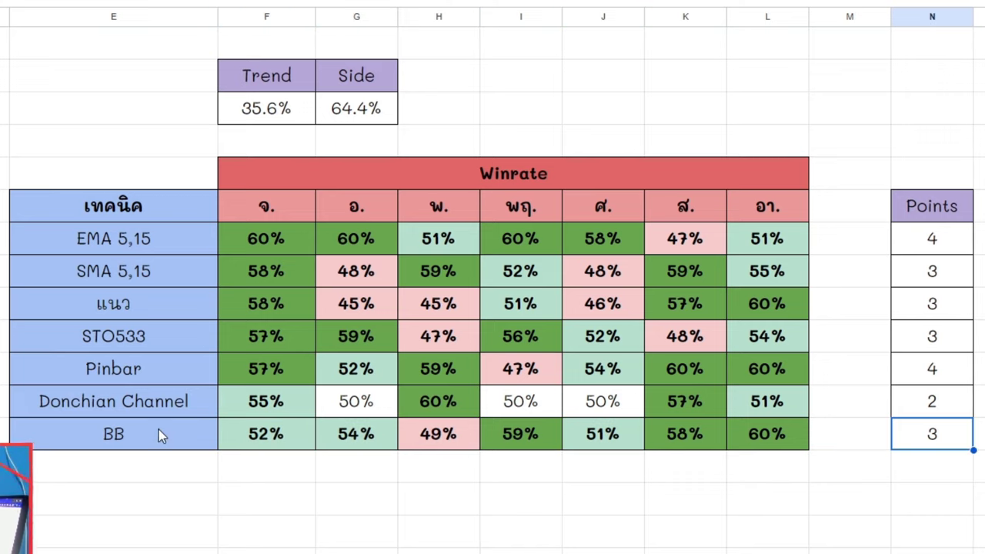
Compare the Donchian Channel and BB rows for Monday to Friday, Donchian's Wednesday with BB's Thursday, and both rows' Saturday to Sunday
click(159, 434)
click(189, 415)
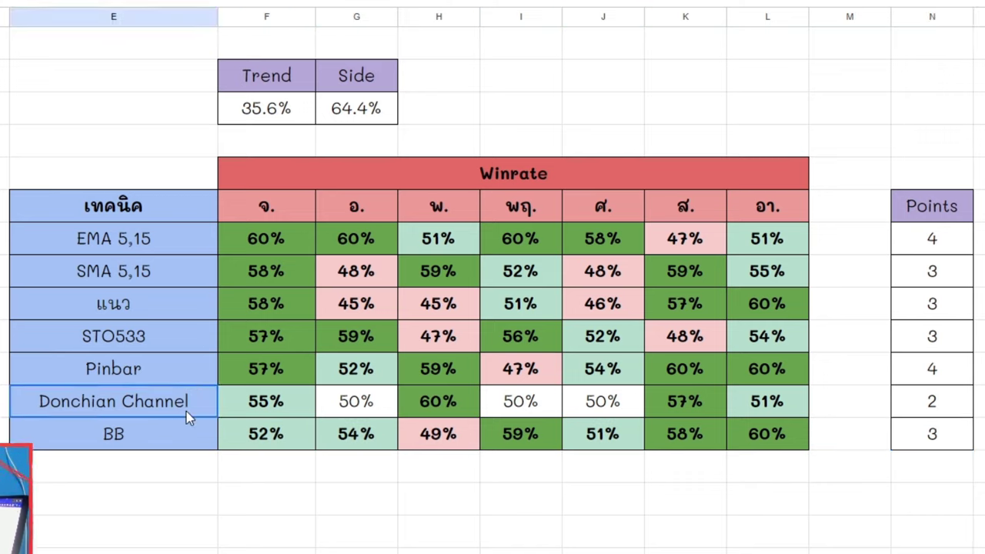
drag(281, 404, 586, 433)
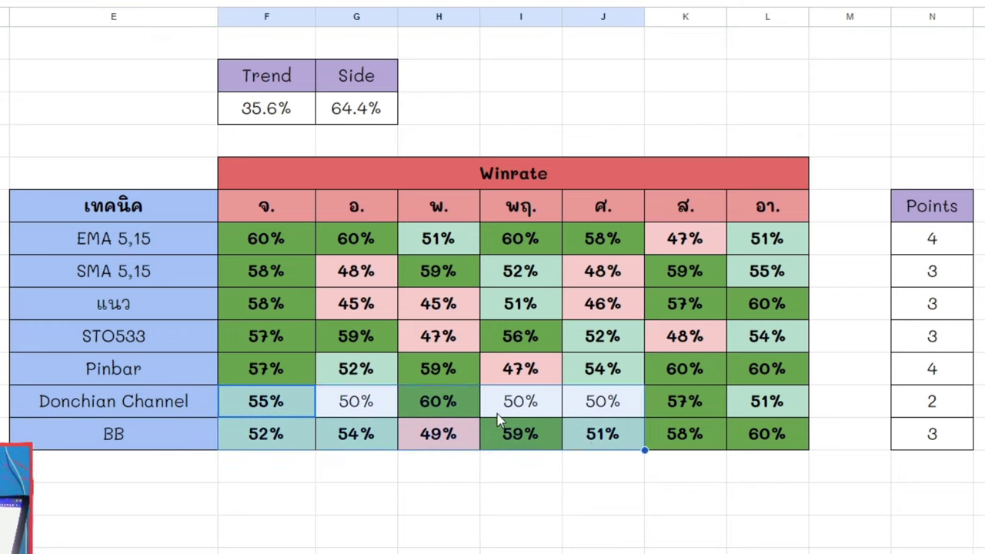
click(466, 408)
ctrl+click(495, 435)
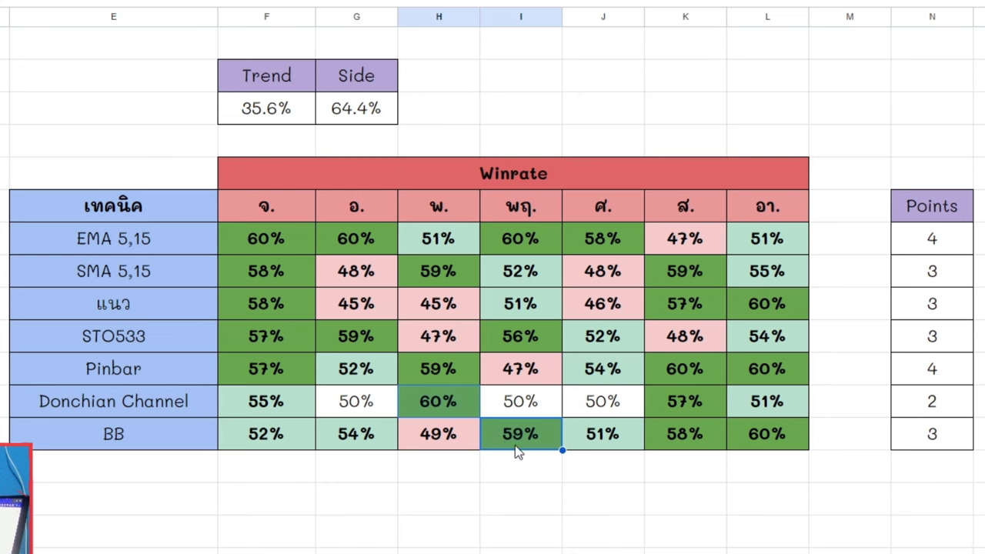
click(686, 401)
key(shift+Right)
key(shift+Down)
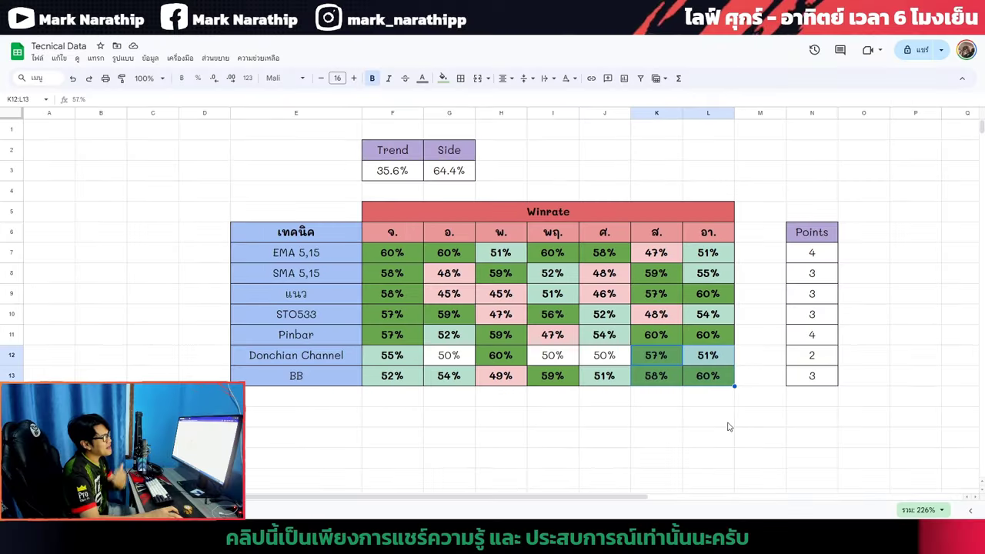
click(799, 506)
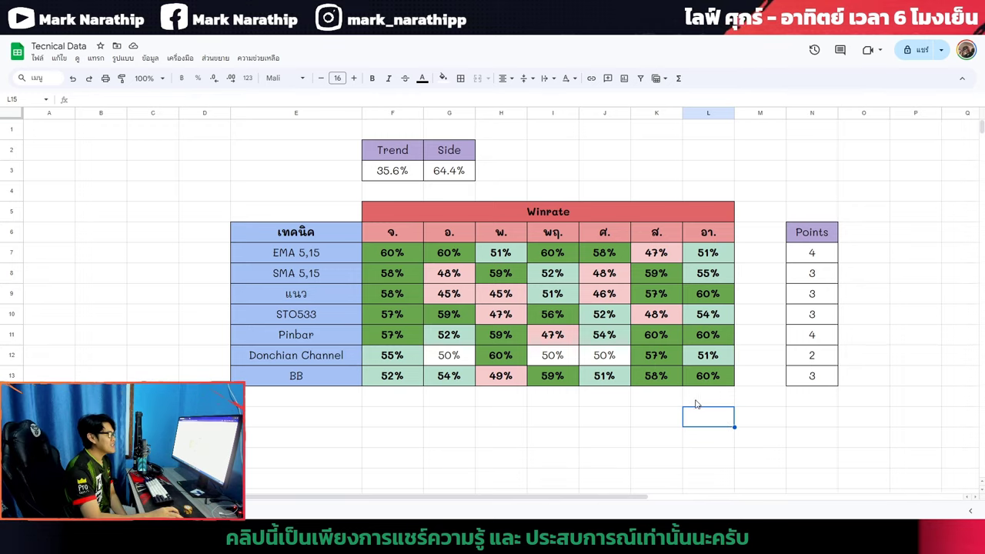
Check the Trend and Side percentages in the small table above the winrates
click(407, 151)
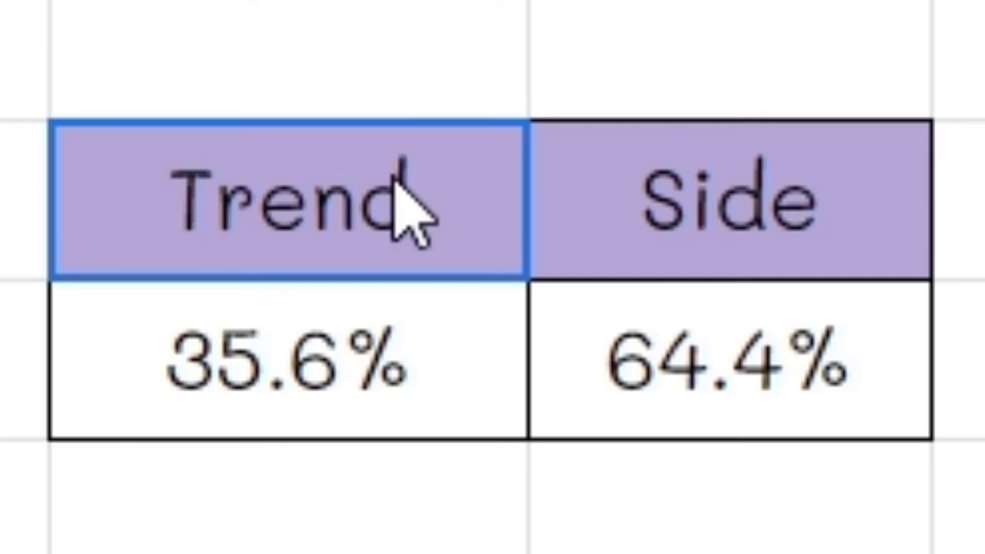
click(459, 176)
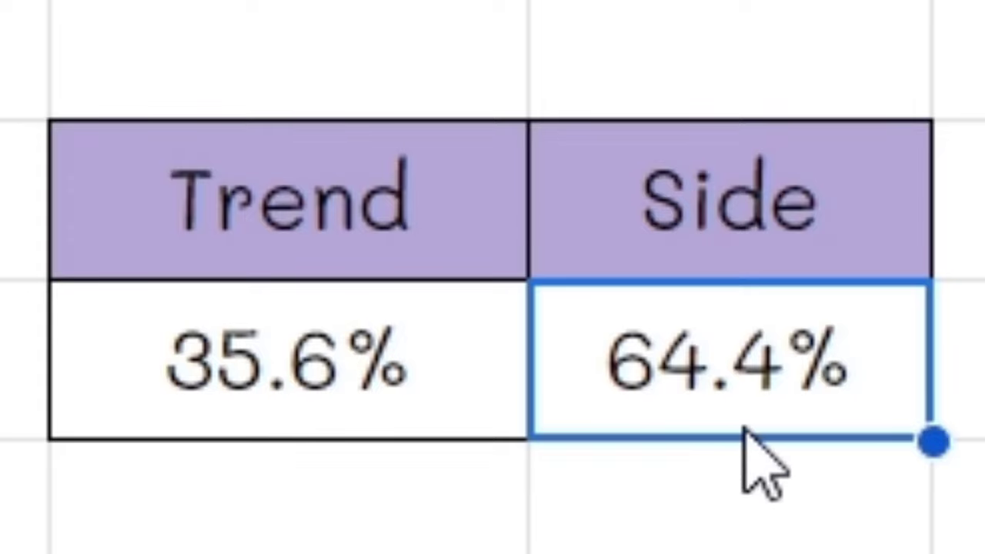
click(409, 393)
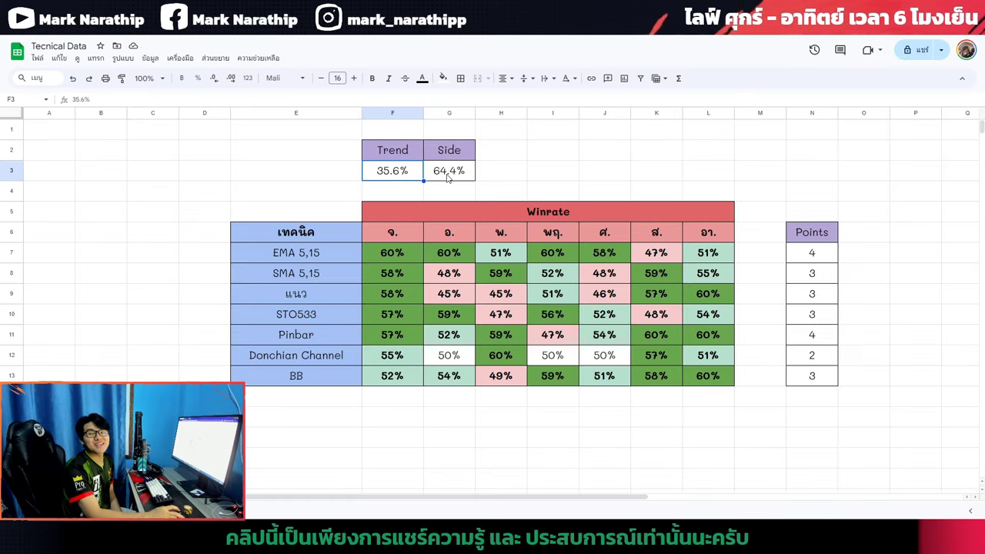
Highlight the Pinbar row from its name to Sunday, and clear the highlight by selecting empty cell H14
drag(323, 335, 706, 337)
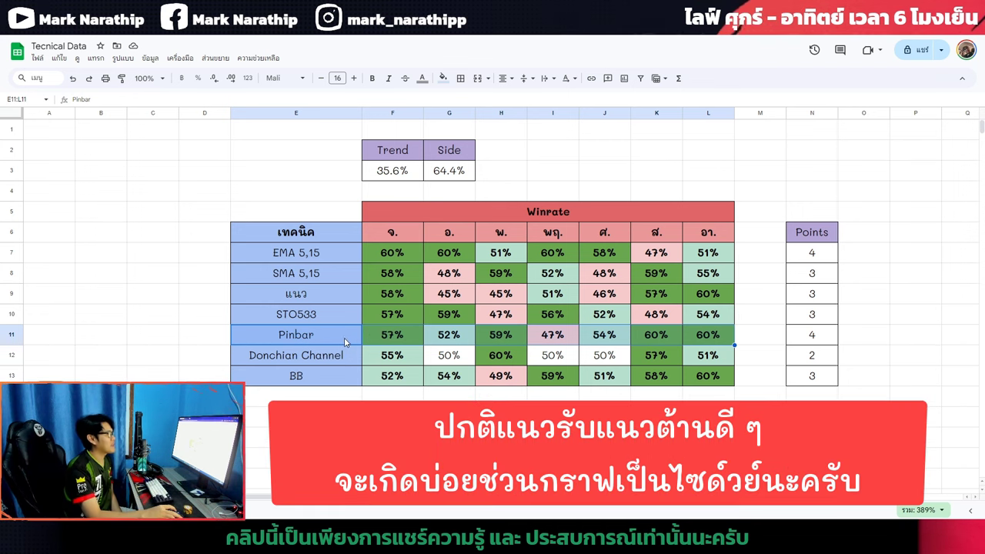
key(Down)
key(Down)
key(Down)
key(Right)
key(Right)
key(Right)
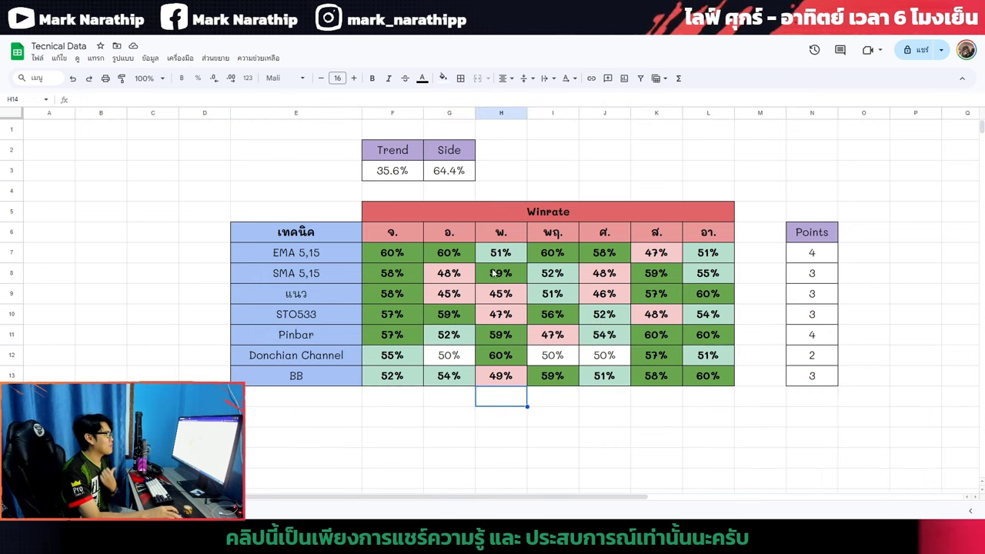
Compare all techniques' Monday winrates, highlighting EMA 5,15 for Monday to Tuesday and BB for Monday
drag(392, 252, 397, 375)
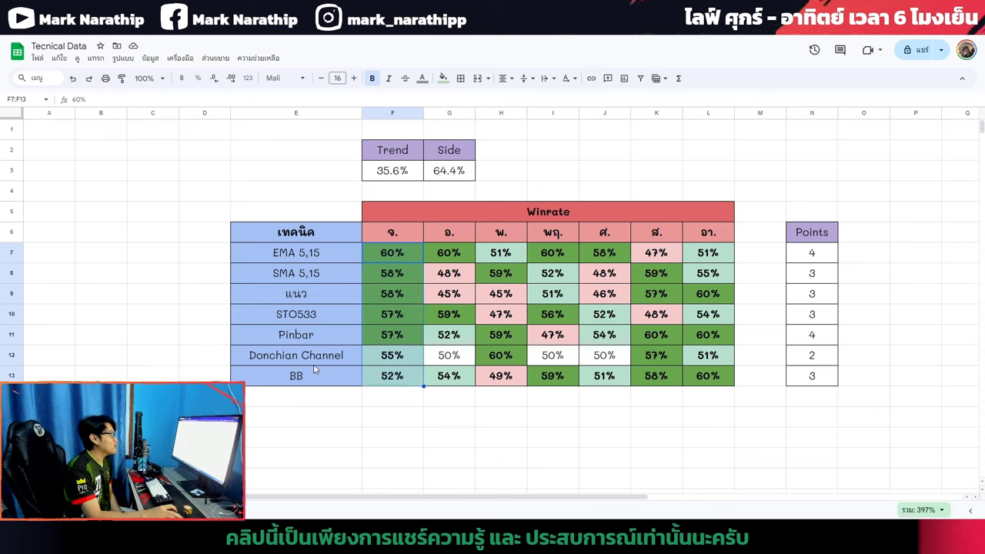
click(388, 254)
drag(312, 248, 449, 254)
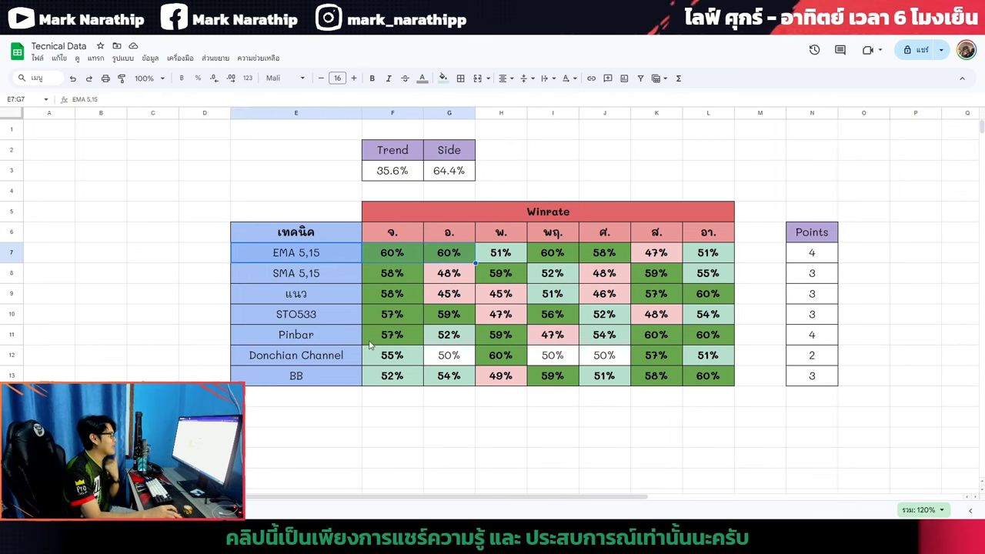
drag(348, 380, 402, 380)
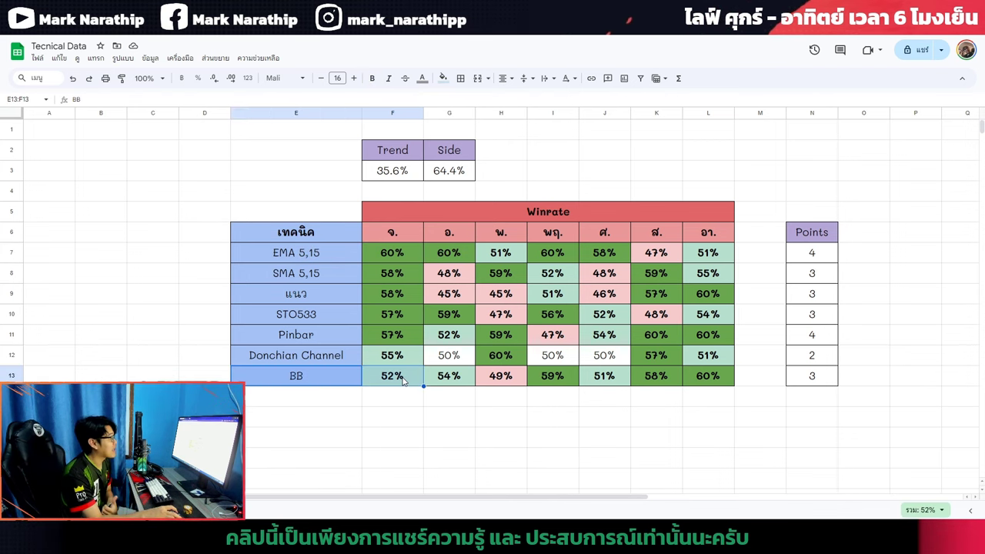
Select the whole technique range E7:N13, from EMA 5,15 to BB including the Points column
click(811, 252)
shift+click(311, 377)
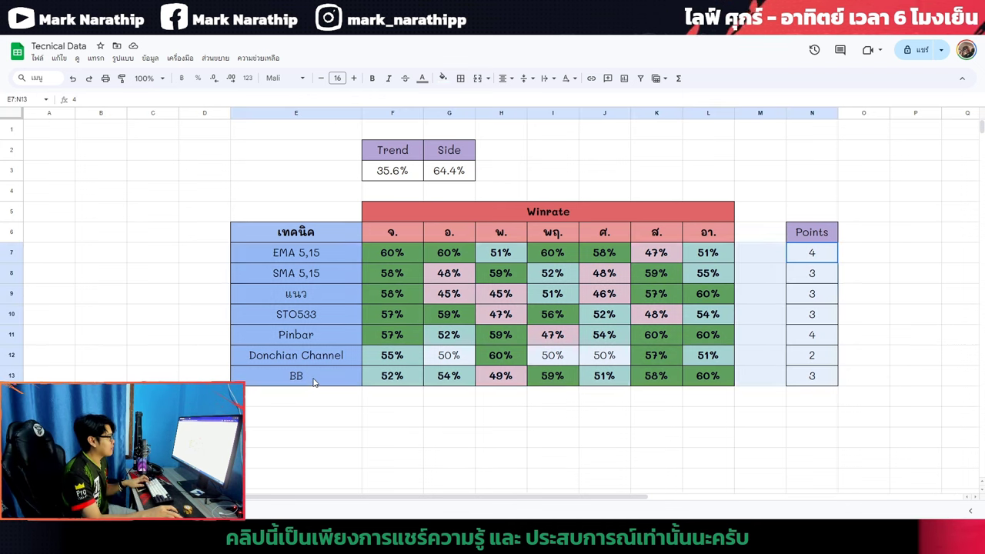
Sort the selected technique range E7:N13 by the Points column N in descending order, and clear the range selection
click(149, 58)
mouse_move(192, 97)
click(361, 110)
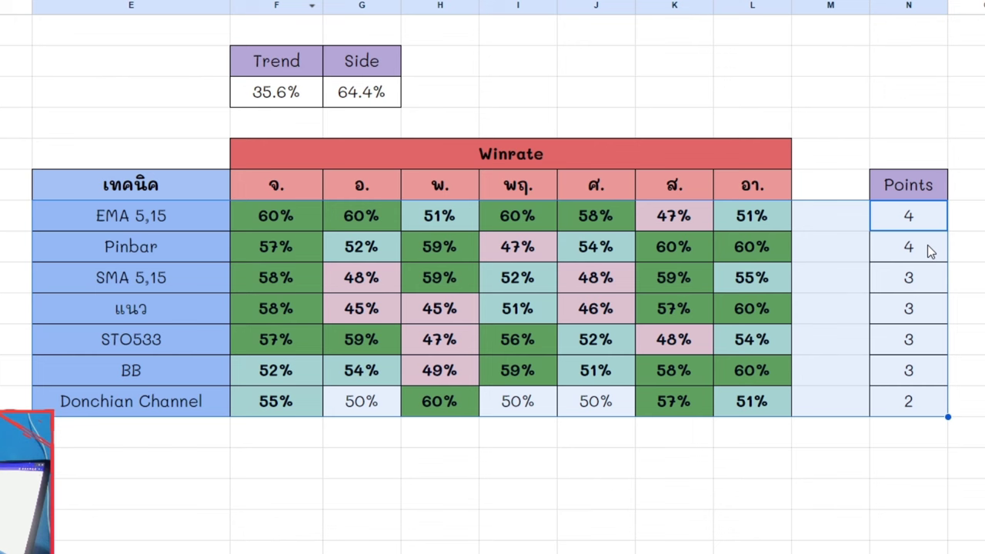
click(930, 251)
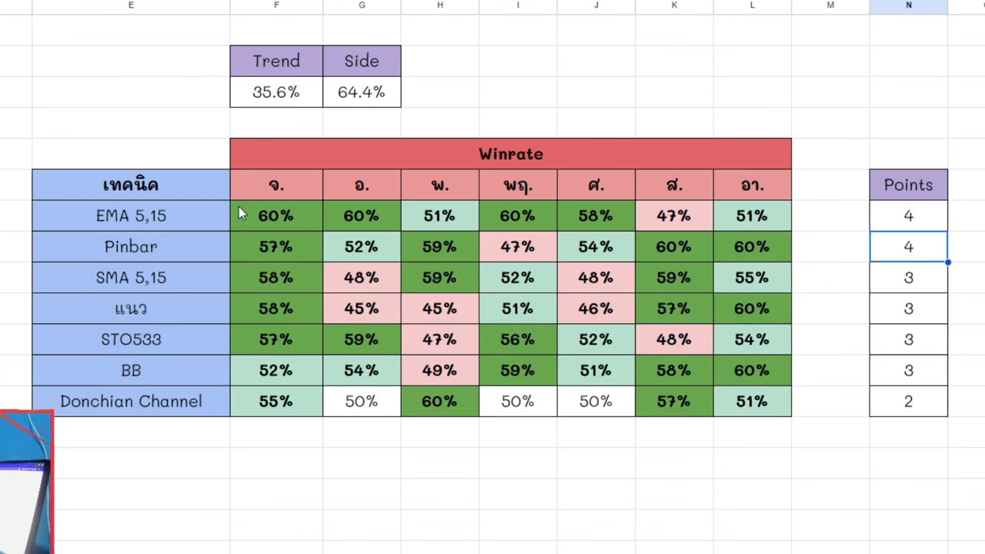
Review the EMA 5,15, Pinbar and SMA 5,15 rows through Points, highlighting each row and then both moving-average names together
drag(224, 214, 877, 228)
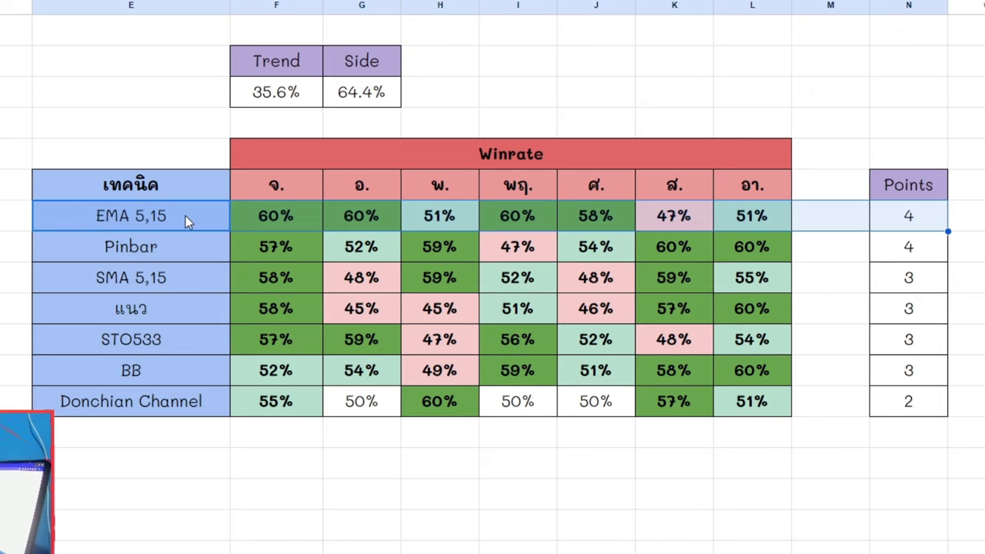
drag(908, 245, 200, 262)
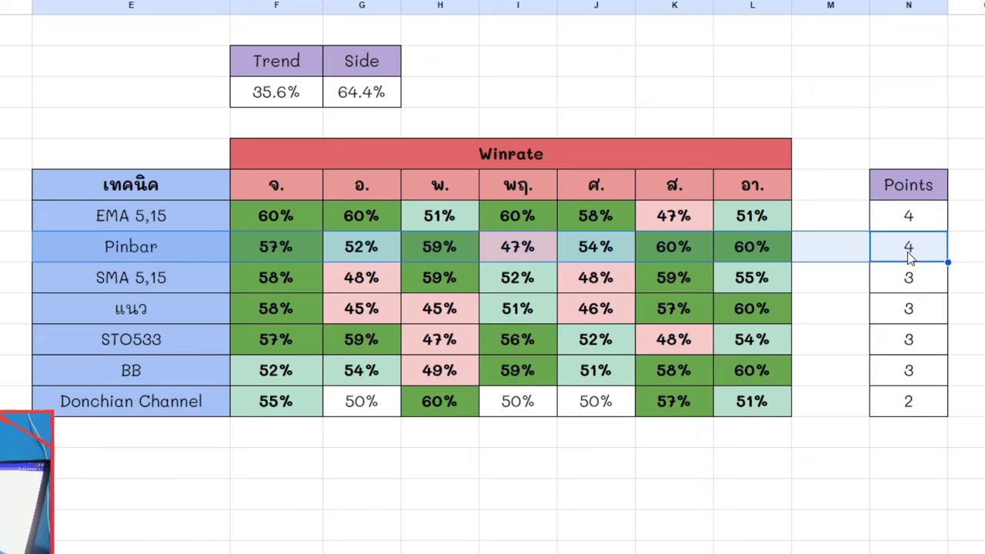
drag(132, 277, 928, 281)
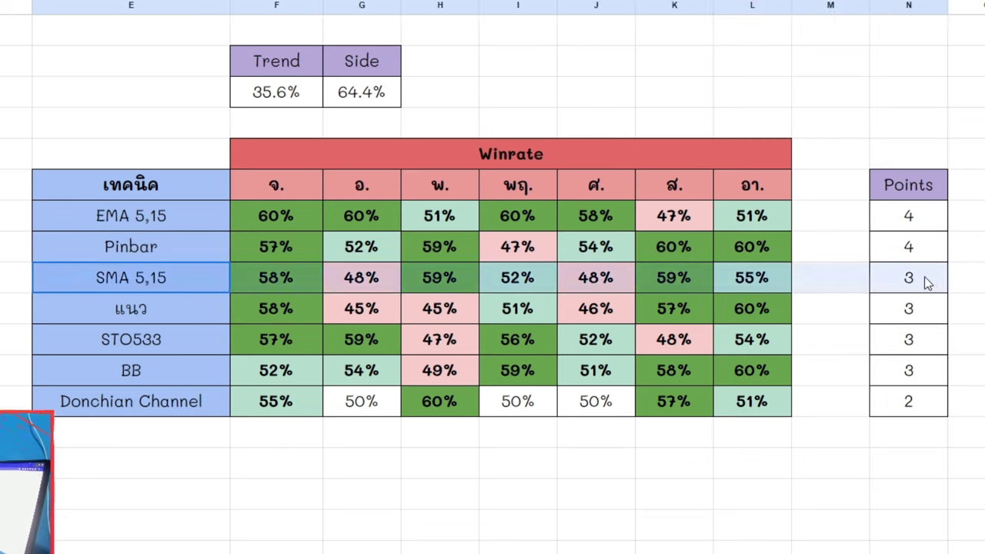
click(167, 227)
ctrl+click(172, 277)
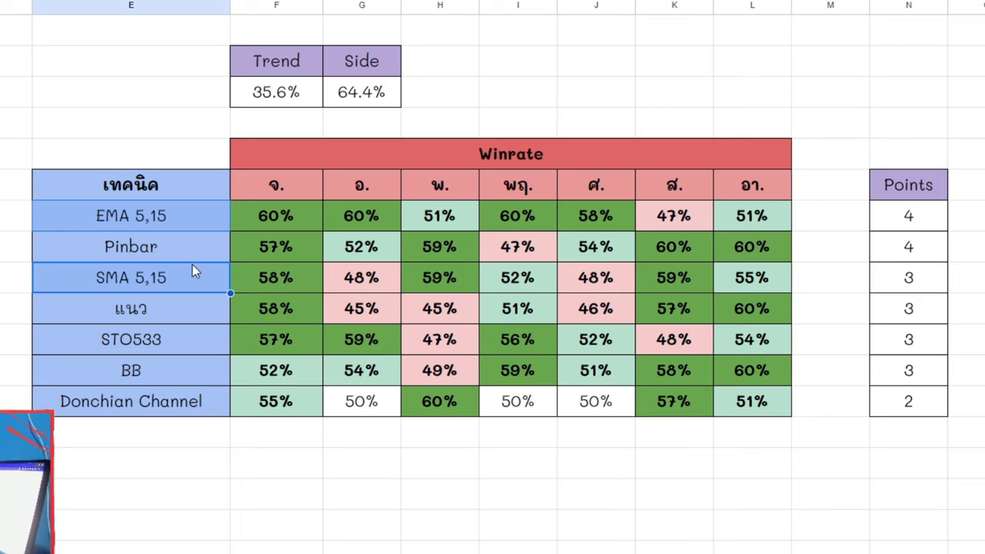
Review the แนว, STO533, BB and Donchian Channel rows through Points, and clear the highlight by selecting empty cell I15
drag(162, 308, 891, 326)
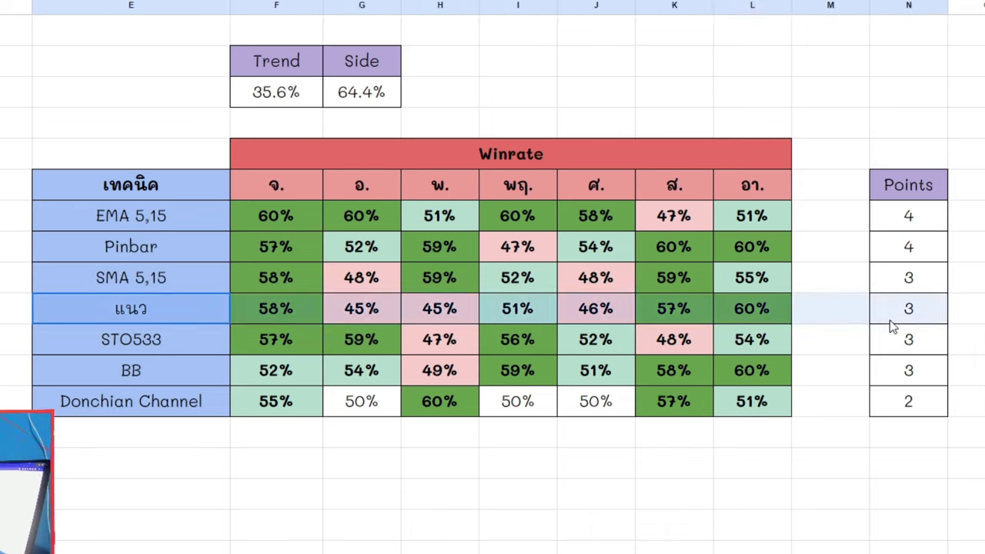
drag(191, 342, 900, 342)
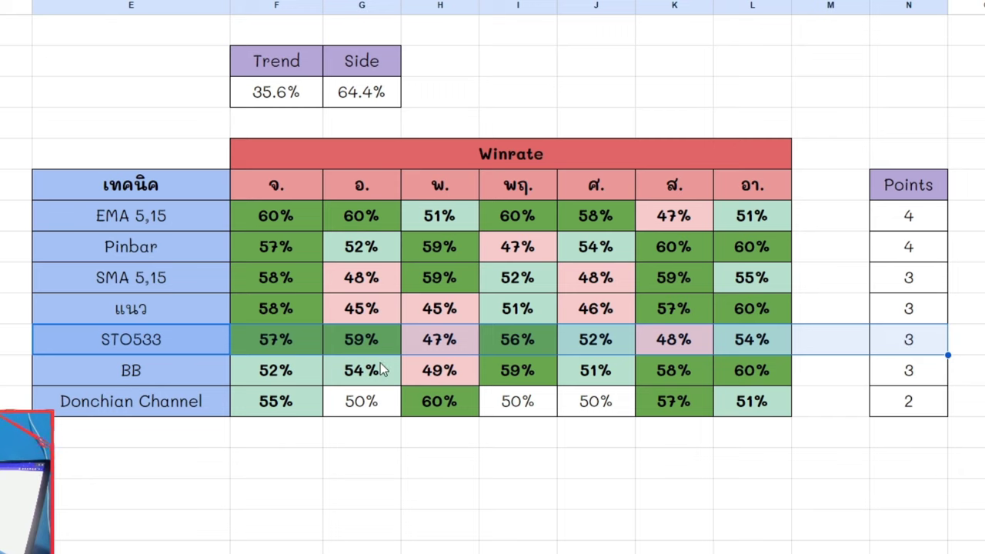
click(100, 373)
drag(177, 377, 122, 392)
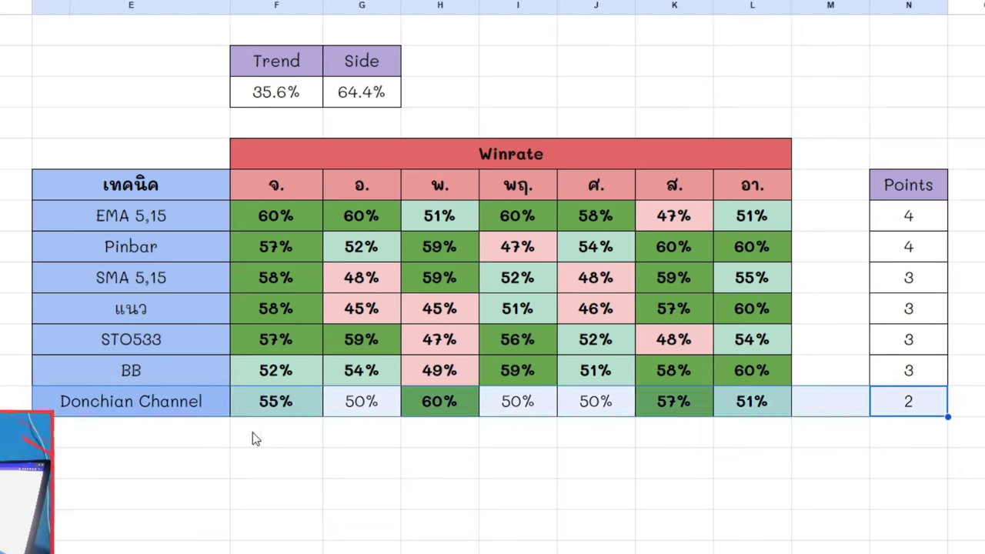
click(514, 464)
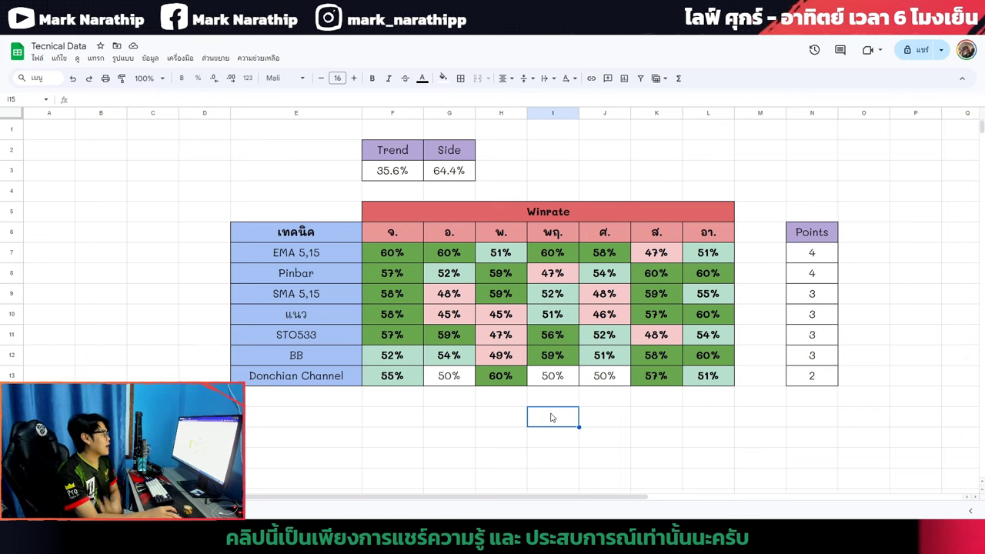
Highlight the Trend and Side table F2:G3, and examine the Side column and the Trend column separately
drag(398, 152, 460, 171)
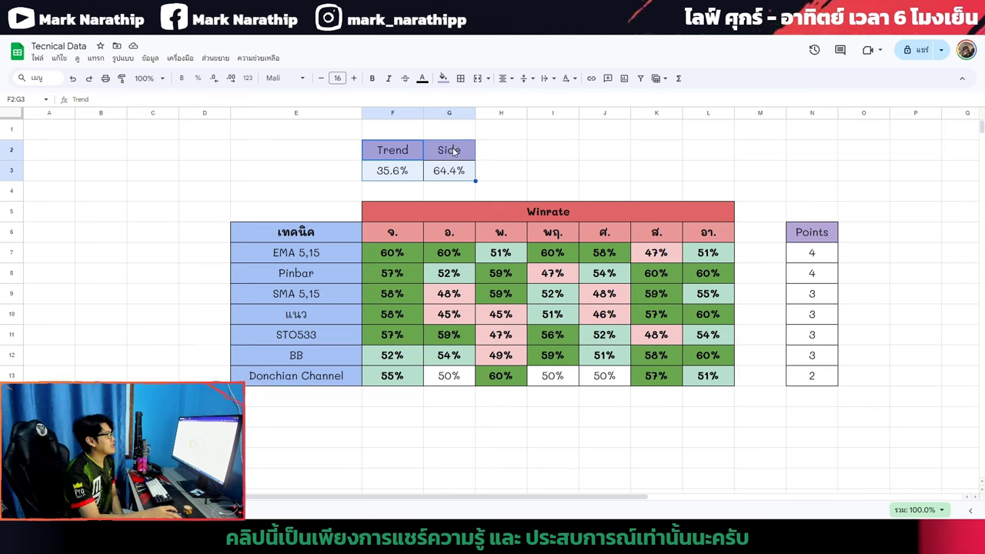
drag(449, 151, 454, 174)
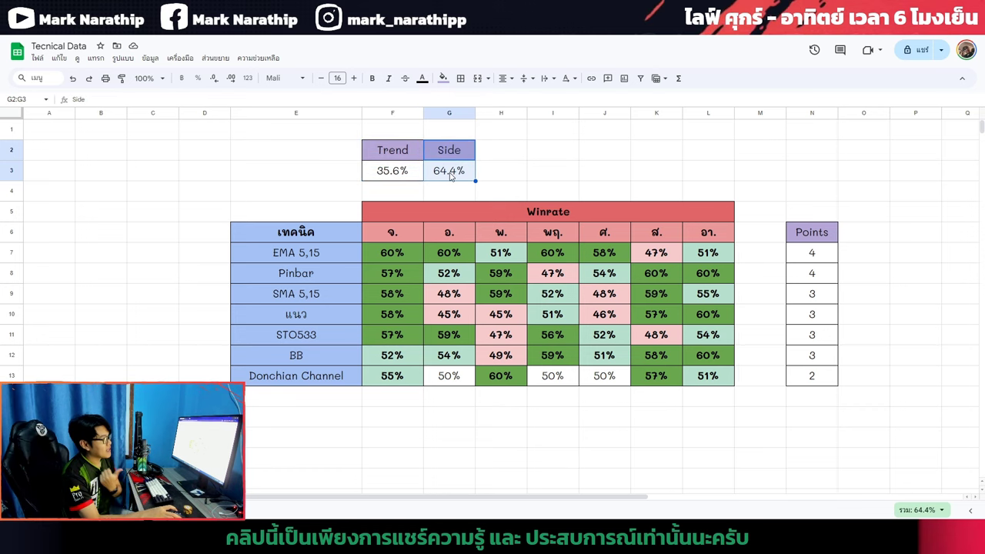
drag(396, 152, 395, 178)
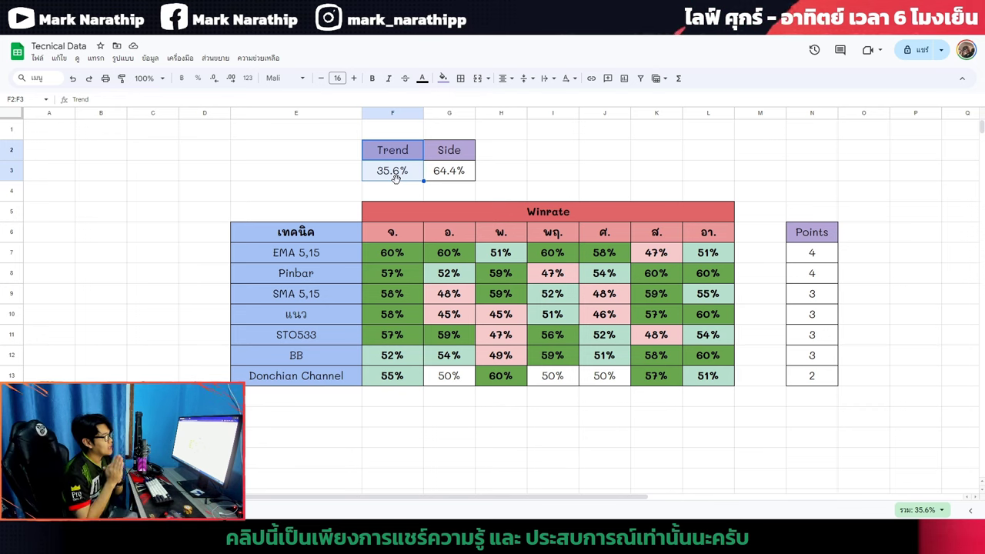
Compare the daily winrates in E7:L9, the แนว row and the Pinbar row, and clear the highlight by selecting empty cell H15
click(345, 259)
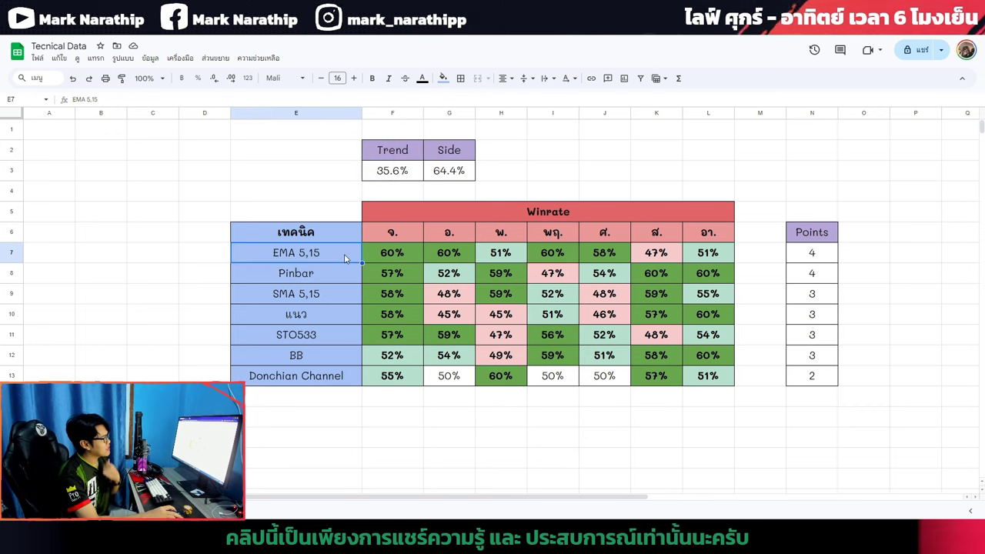
drag(335, 254, 712, 296)
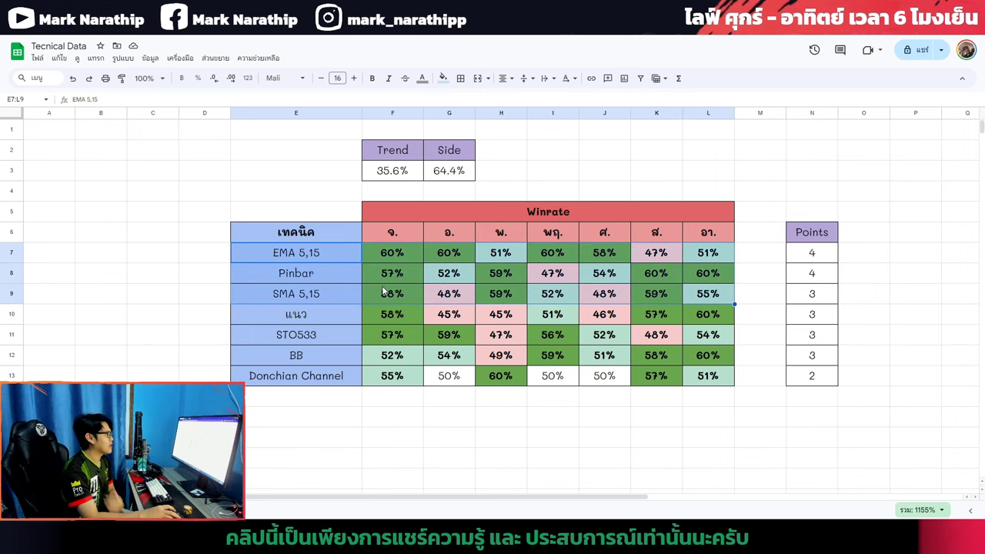
drag(318, 321, 704, 319)
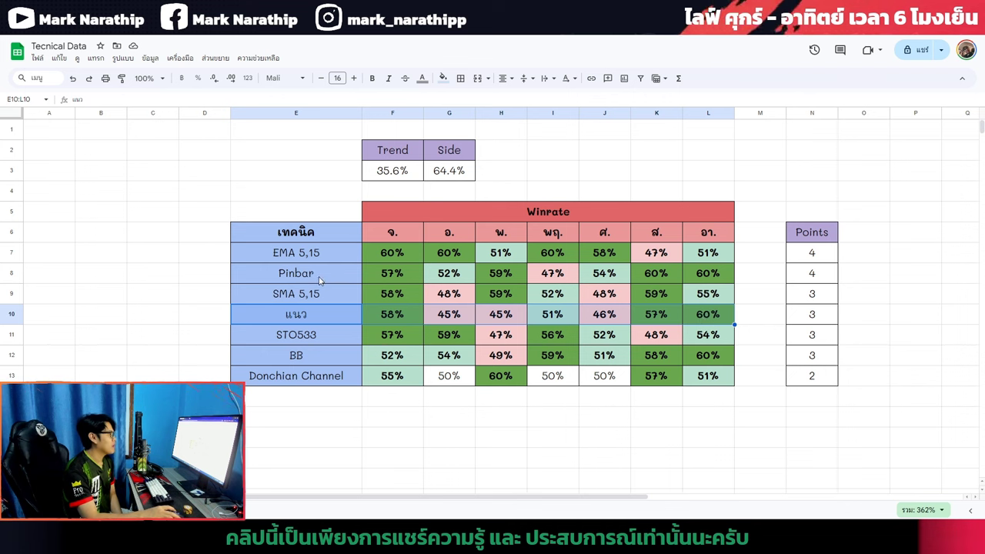
drag(319, 281, 697, 282)
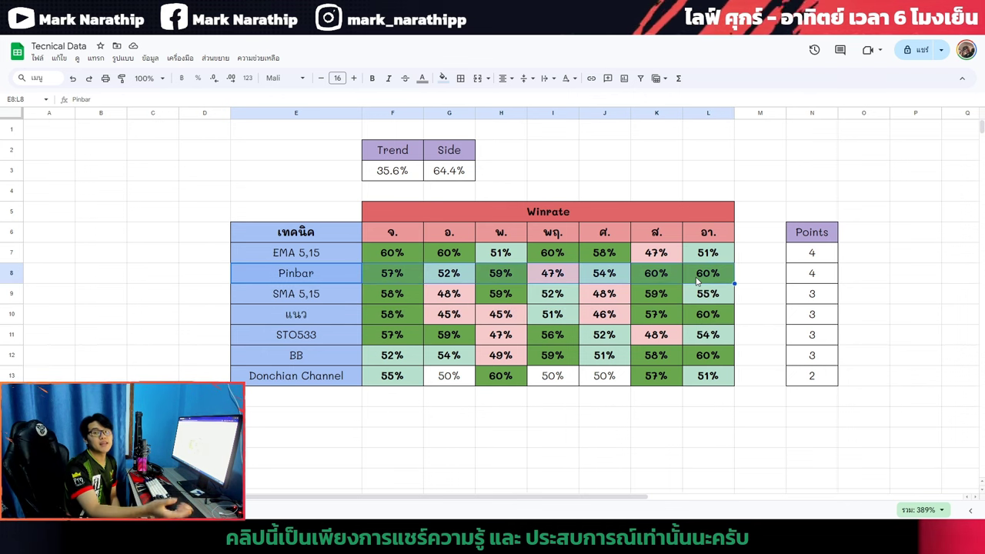
click(487, 419)
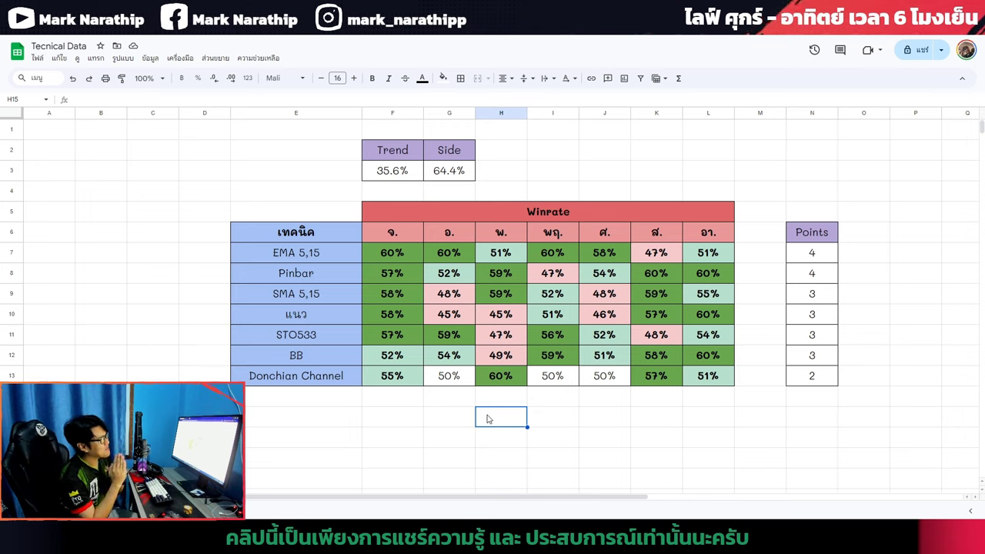